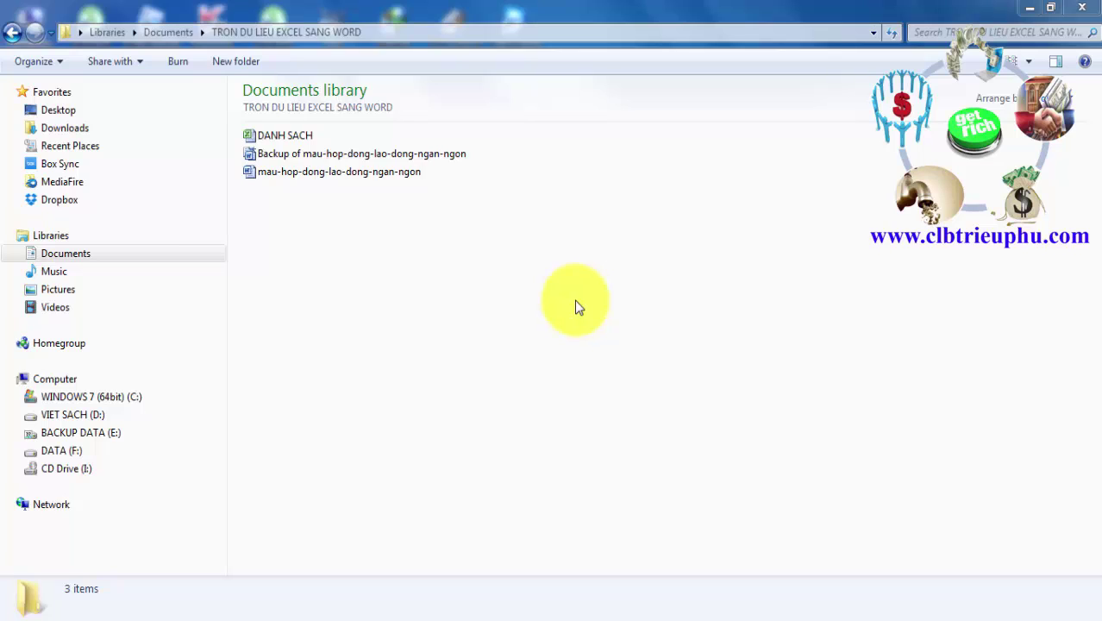
Open the mau-hop-dong-lao-dong-ngan-ngon template, declining the SQL data query
{"action": "double_click", "coordinate": [359, 181]}
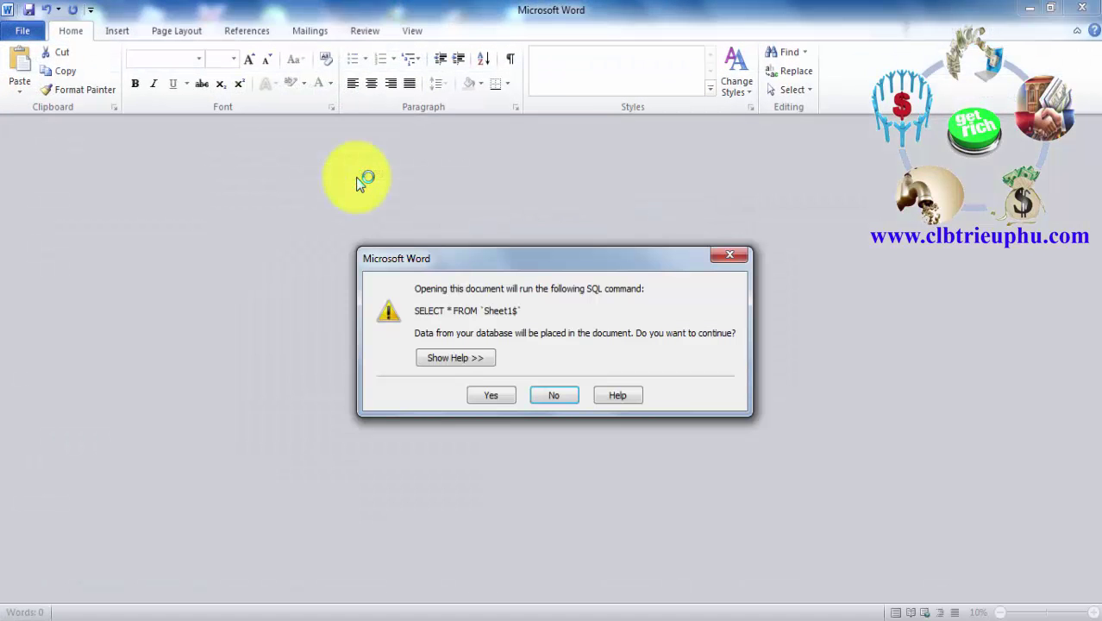
{"action": "left_click", "coordinate": [558, 395]}
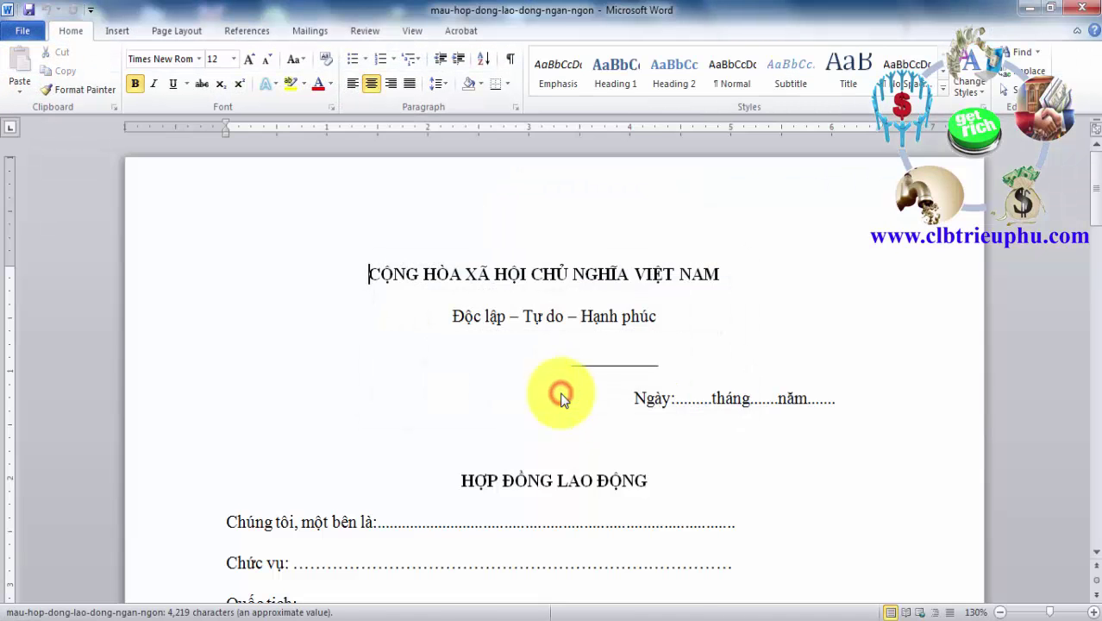
{"action": "scroll", "coordinate": [578, 405], "scroll_direction": "down", "scroll_amount": 3}
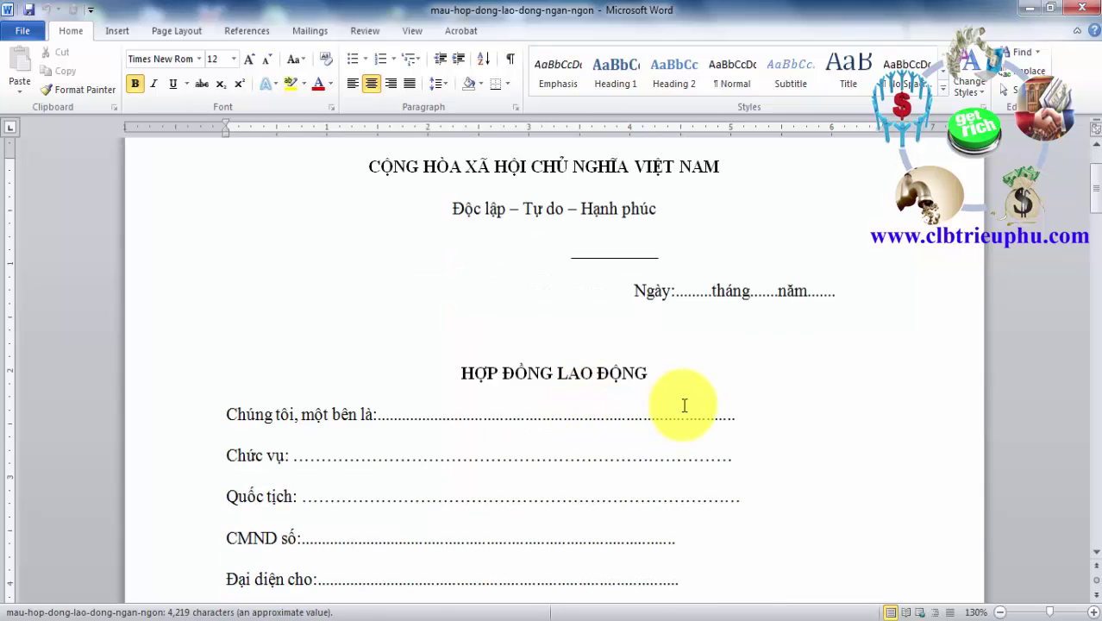
{"action": "scroll", "coordinate": [684, 405], "scroll_direction": "up", "scroll_amount": 2}
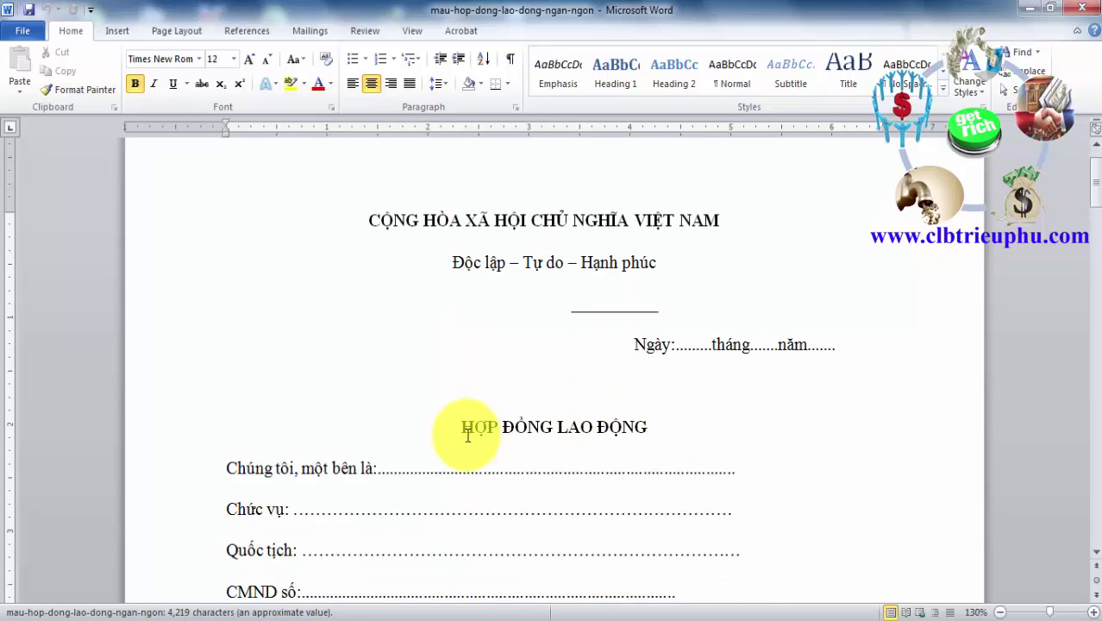
{"action": "scroll", "coordinate": [635, 423], "scroll_direction": "down", "scroll_amount": 1}
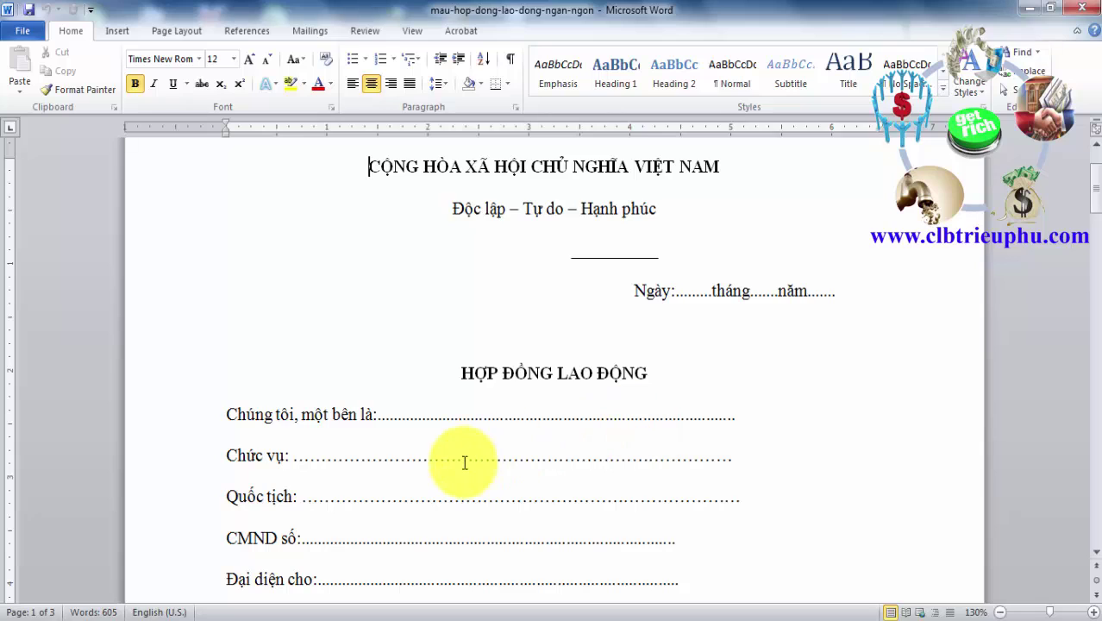
Locate the blanks after 'Chúng tôi, một bên là' and on the 'Chức vụ' line
{"action": "left_click", "coordinate": [383, 415]}
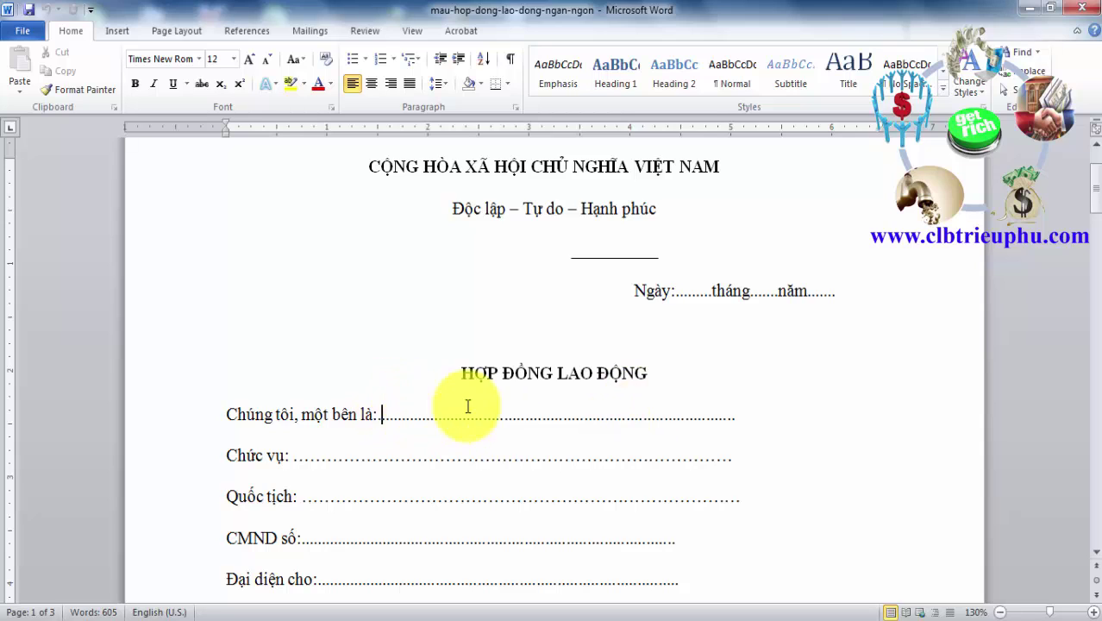
{"action": "left_click", "coordinate": [303, 455]}
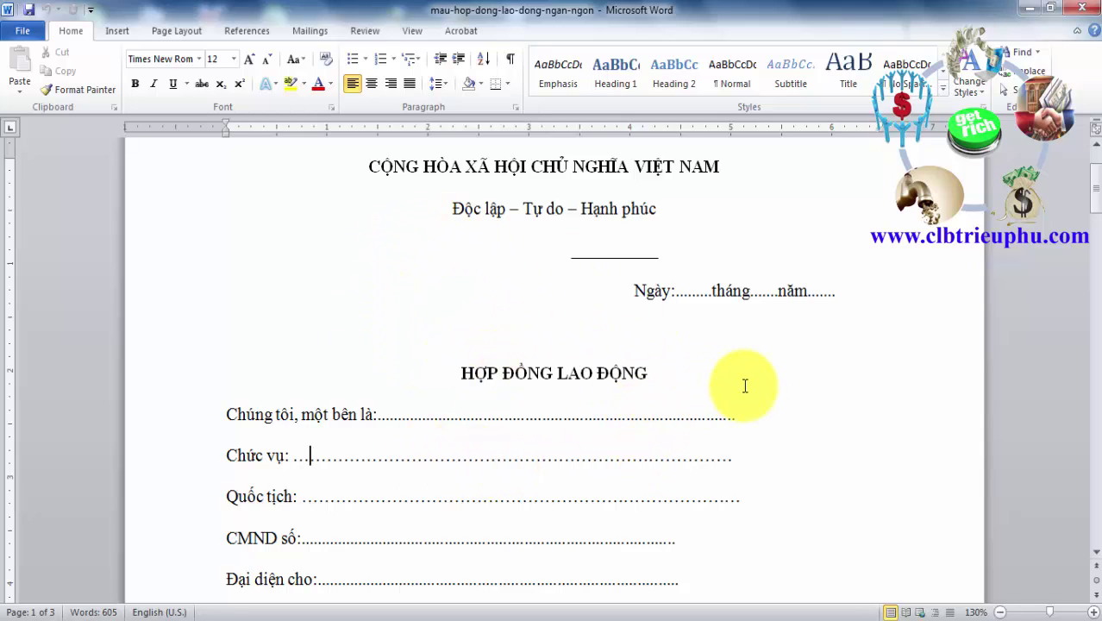
{"action": "scroll", "coordinate": [744, 386], "scroll_direction": "down", "scroll_amount": 5}
{"action": "scroll", "coordinate": [745, 385], "scroll_direction": "up", "scroll_amount": 4}
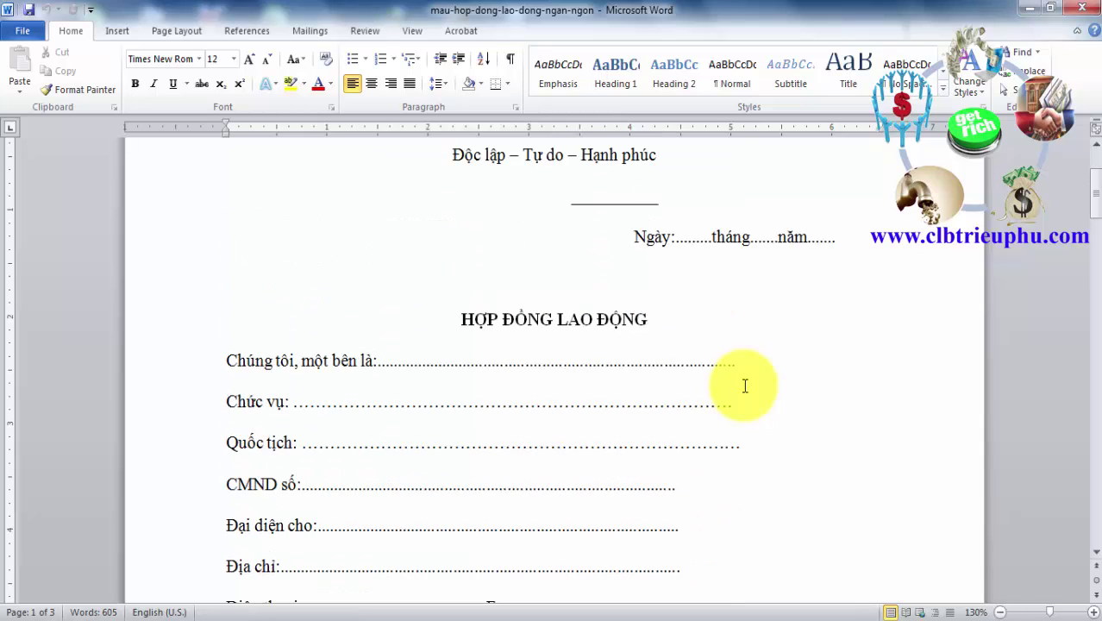
{"action": "scroll", "coordinate": [745, 385], "scroll_direction": "up", "scroll_amount": 1}
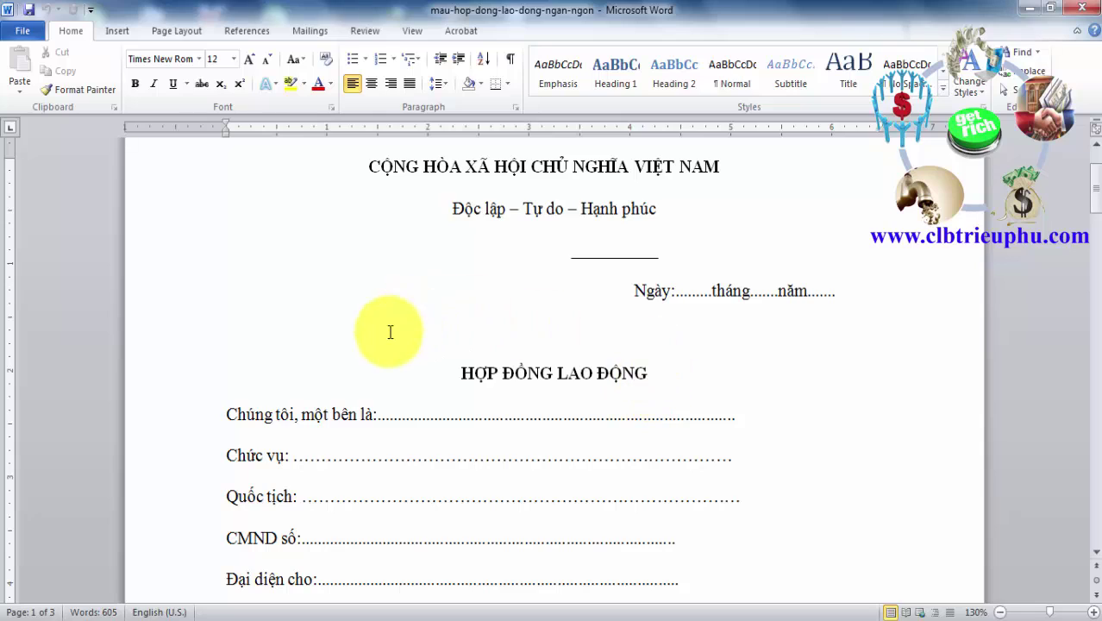
{"action": "left_click", "coordinate": [384, 415]}
{"action": "left_click", "coordinate": [303, 455]}
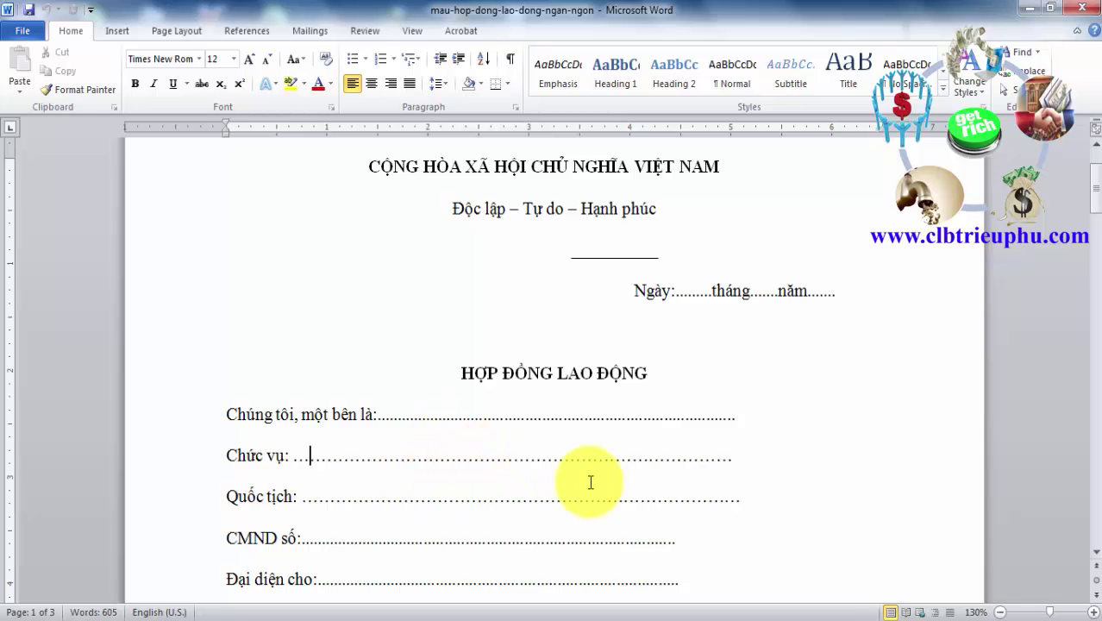
Open the DANH SACH workbook from its folder to view the three employees' names and positions
{"action": "mouse_move", "coordinate": [145, 607]}
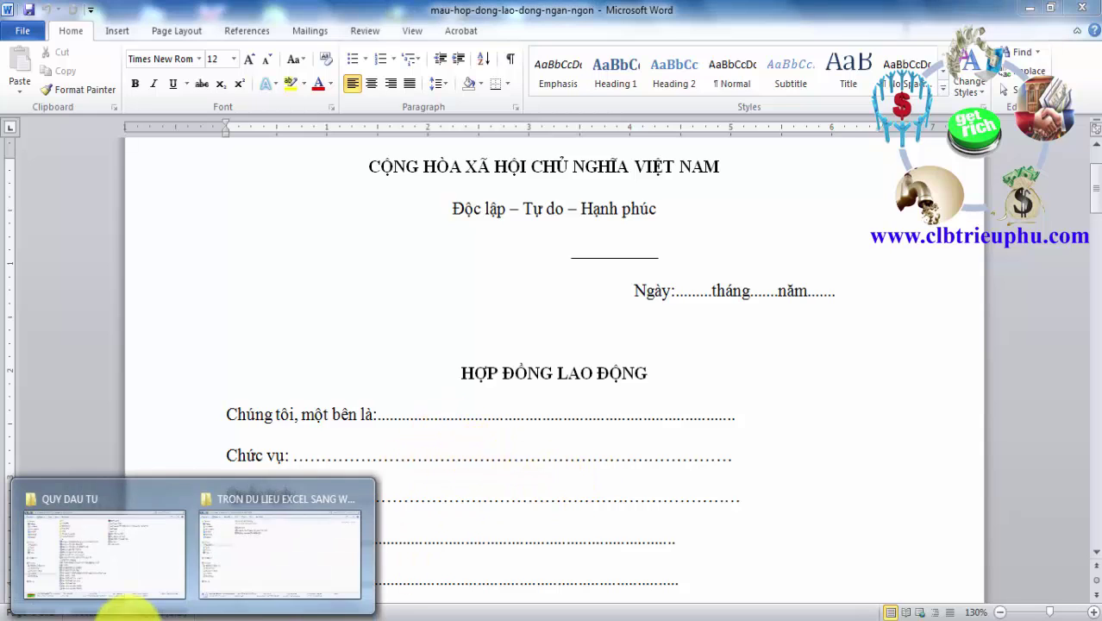
{"action": "left_click", "coordinate": [272, 562]}
{"action": "double_click", "coordinate": [281, 135]}
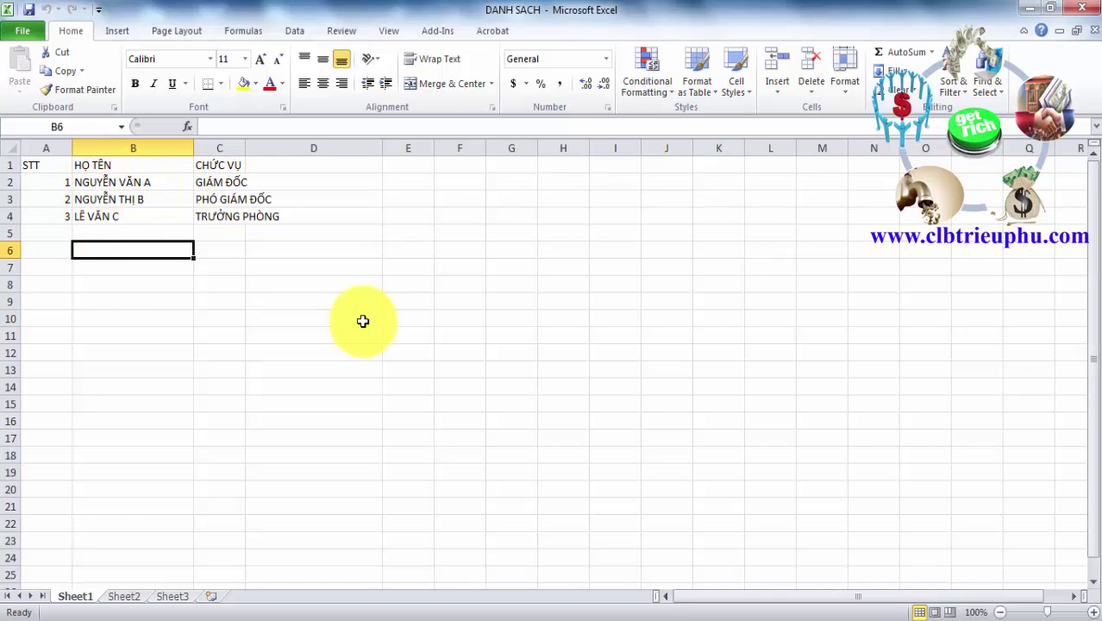
{"action": "left_click", "coordinate": [659, 606]}
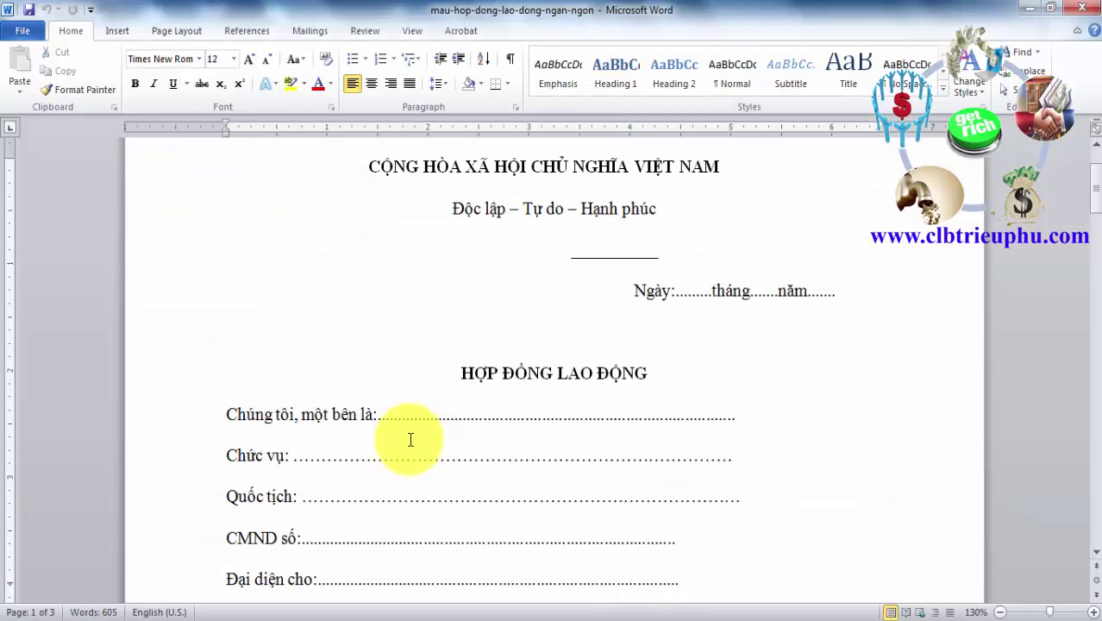
{"action": "left_click", "coordinate": [385, 414]}
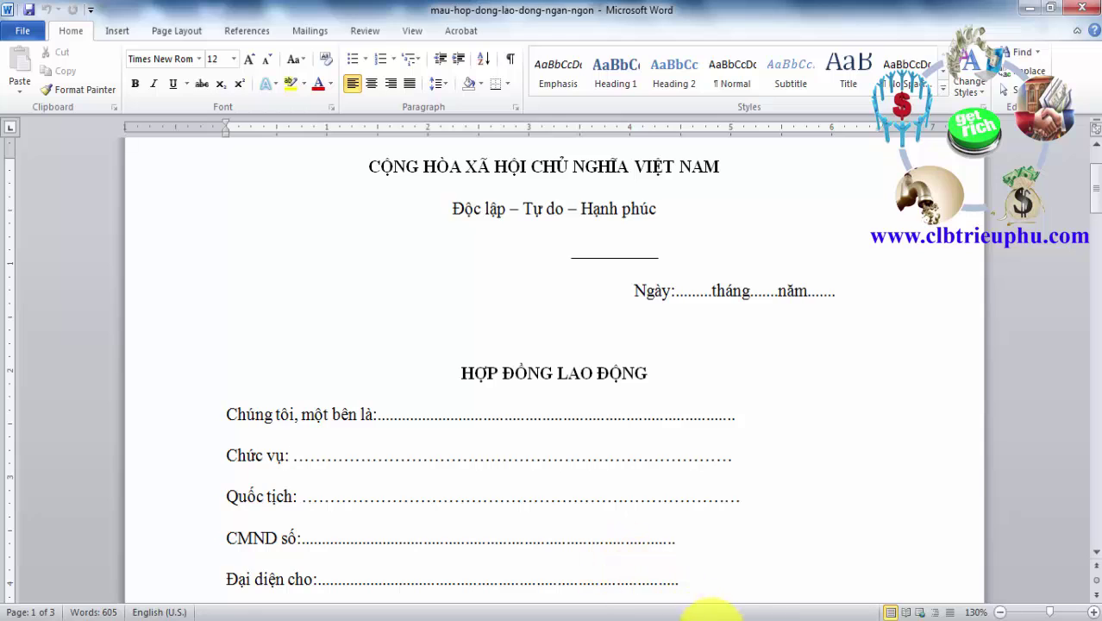
{"action": "left_click", "coordinate": [716, 617]}
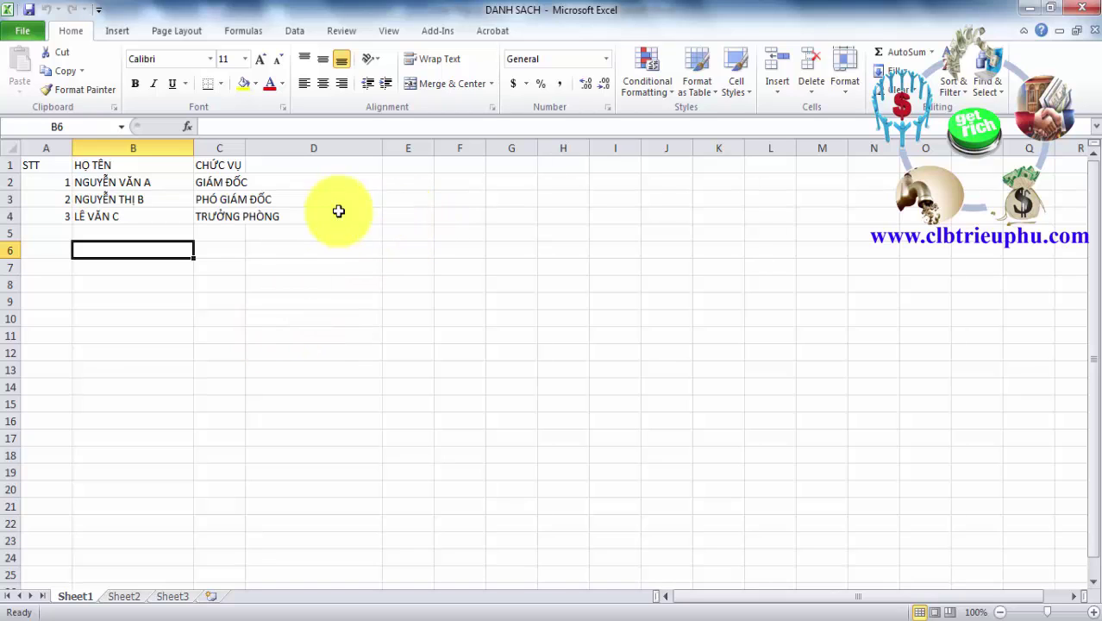
Rename header B1 to ho_ten and header C1 to chuc_vu
{"action": "left_click", "coordinate": [113, 163]}
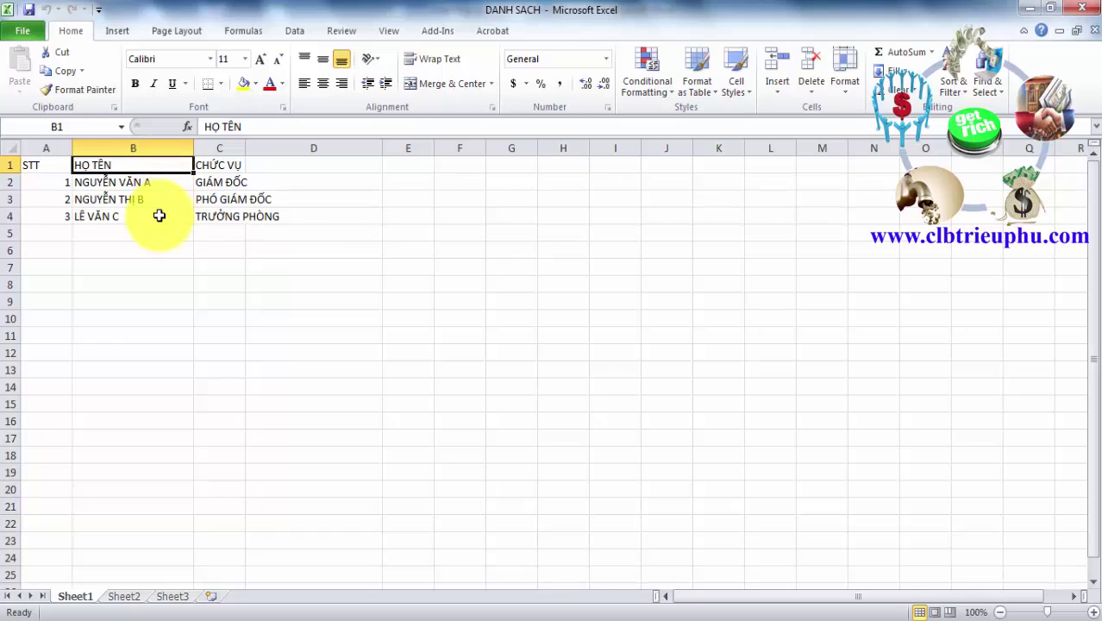
{"action": "left_click", "coordinate": [148, 265]}
{"action": "left_click", "coordinate": [115, 164]}
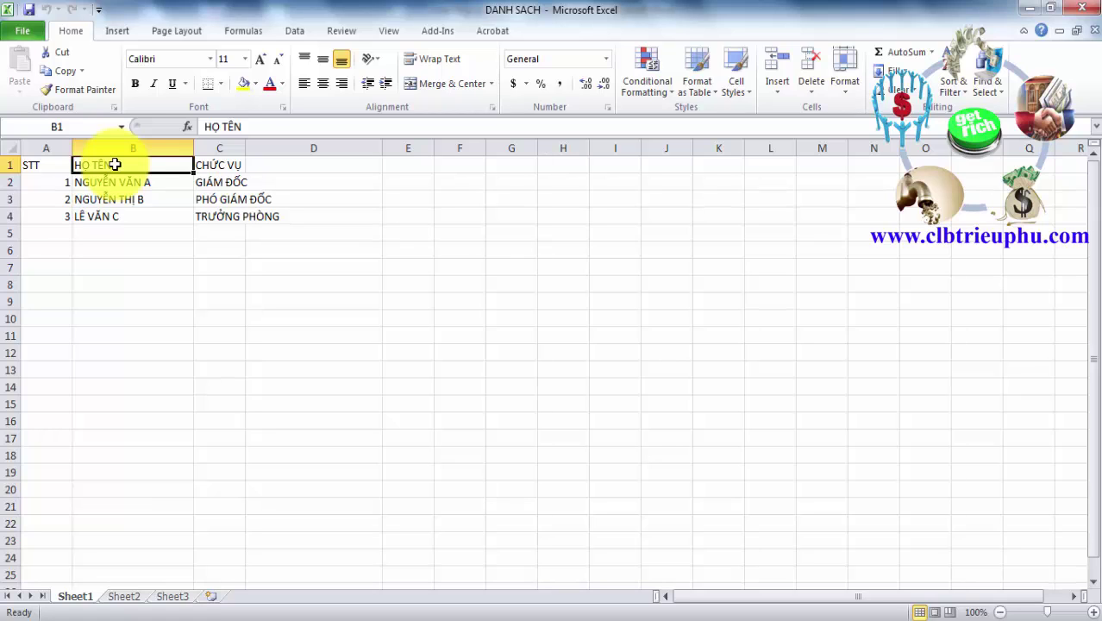
{"action": "type", "text": "ho_ten"}
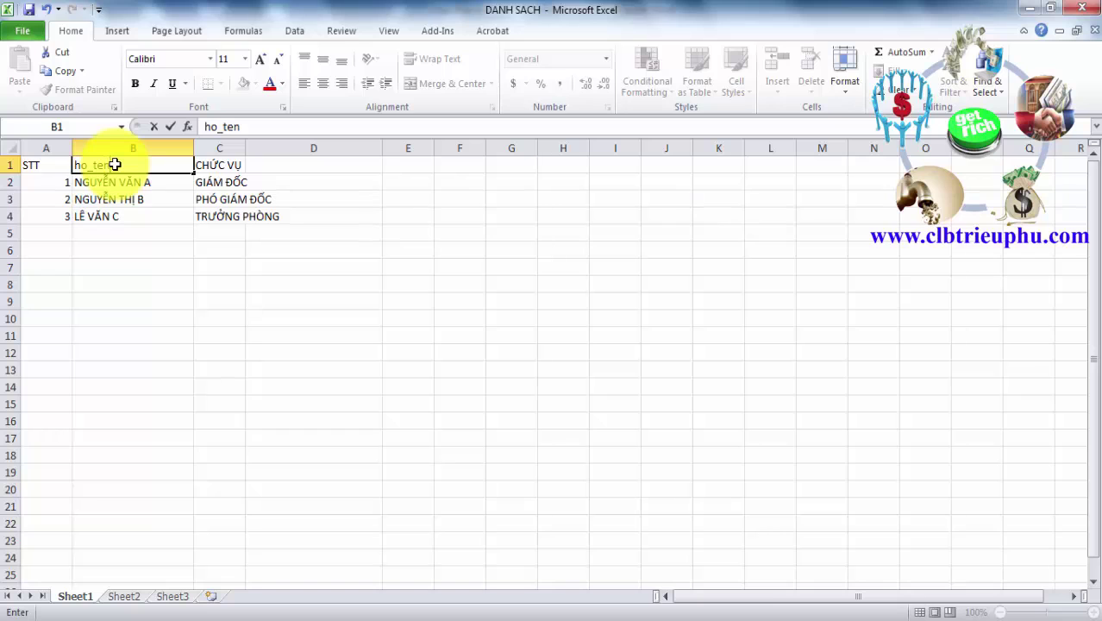
{"action": "key", "text": "Return"}
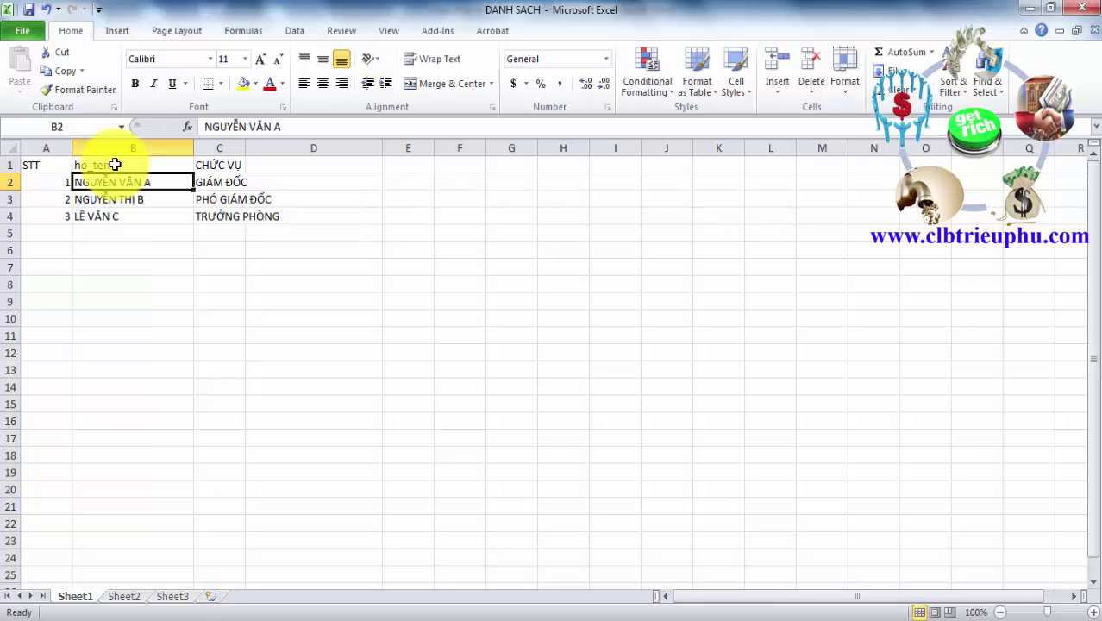
{"action": "left_click", "coordinate": [114, 164]}
{"action": "left_click", "coordinate": [223, 165]}
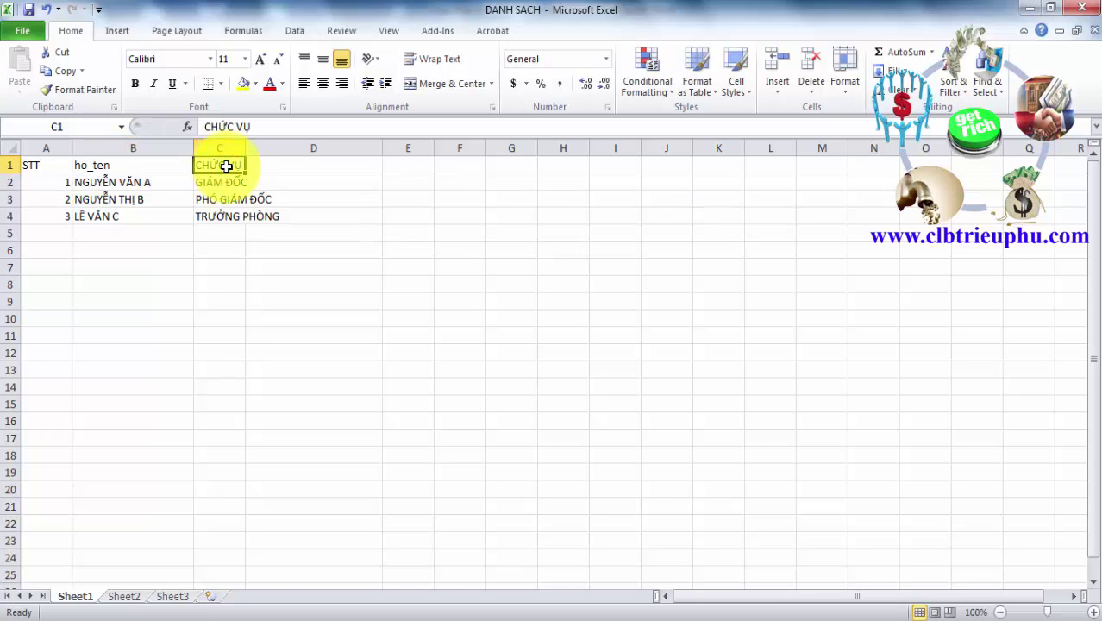
{"action": "type", "text": "chuc_vu"}
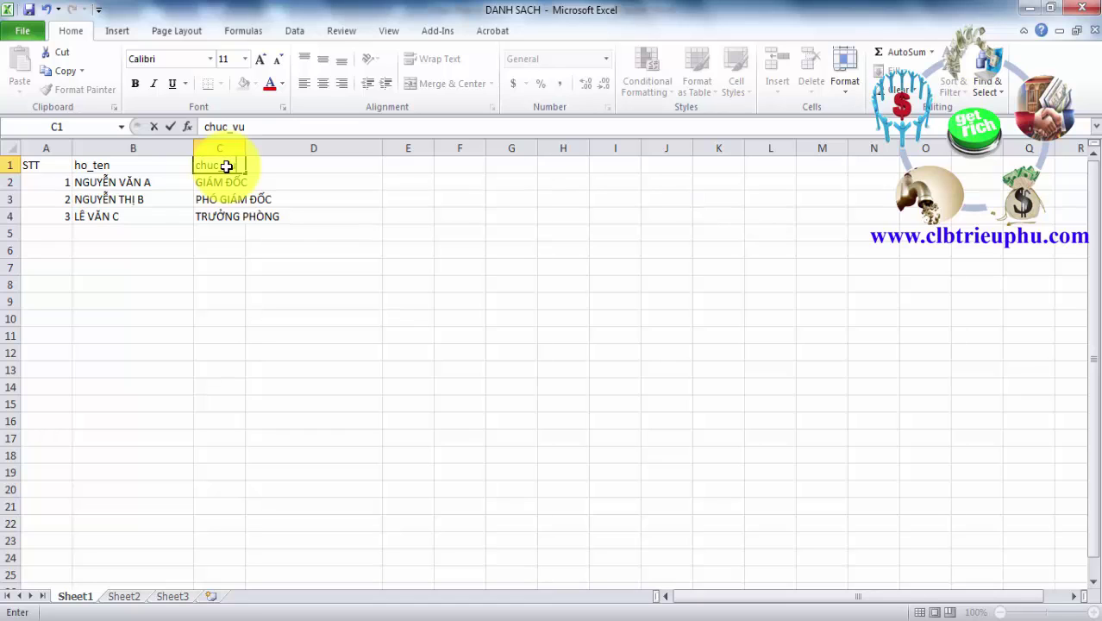
{"action": "key", "text": "Return"}
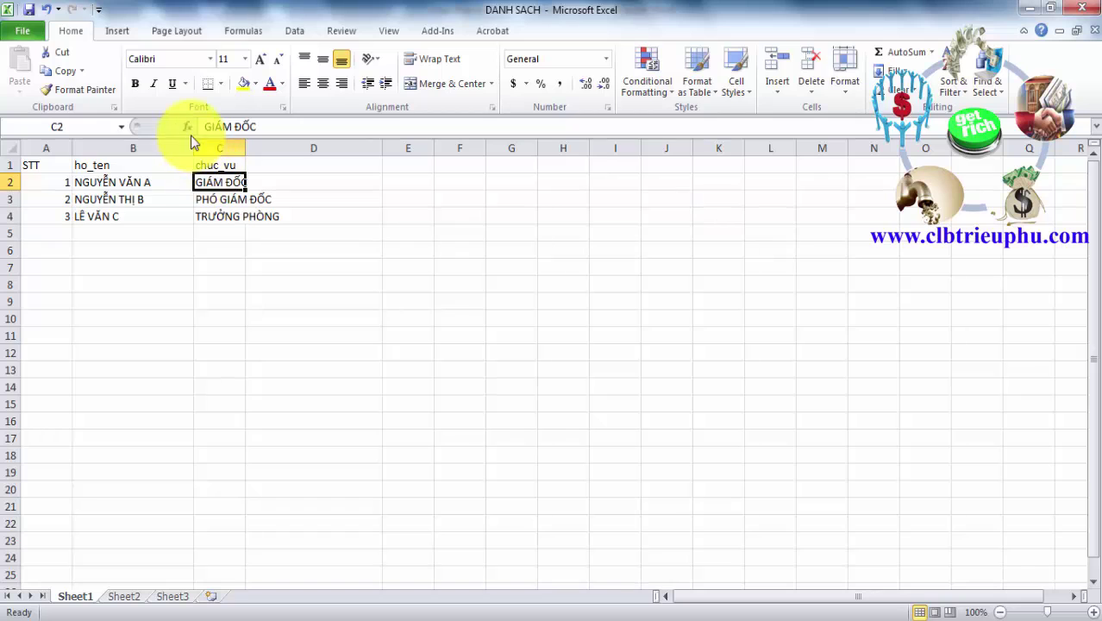
Review the renamed headers and the three employee names in column B
{"action": "left_click", "coordinate": [138, 167]}
{"action": "left_click", "coordinate": [209, 167]}
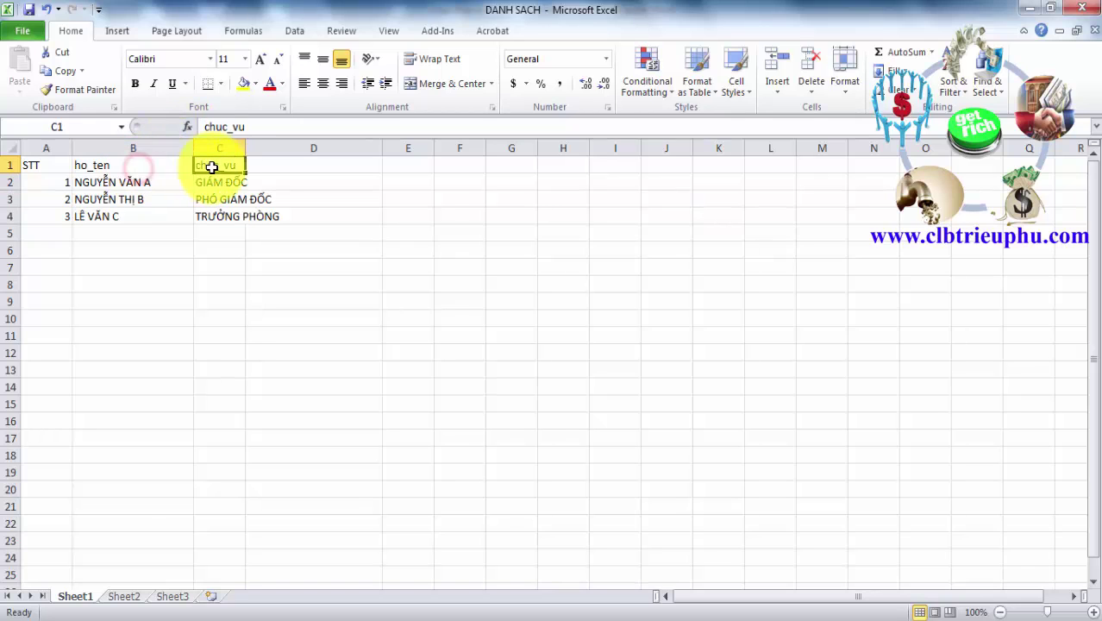
{"action": "left_click", "coordinate": [147, 163]}
{"action": "left_click", "coordinate": [154, 182]}
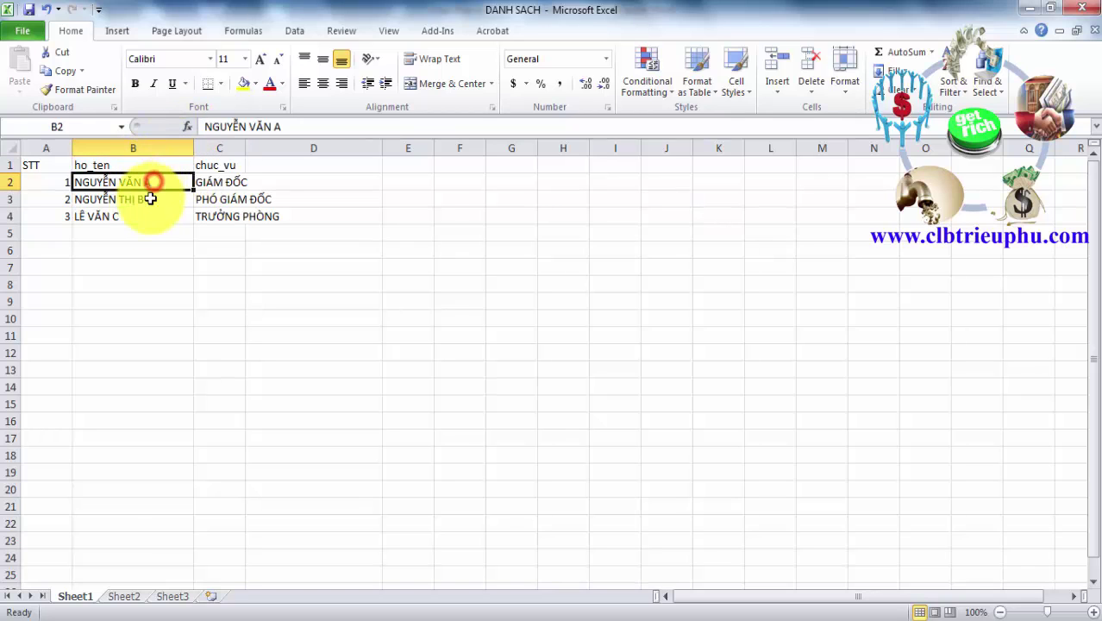
{"action": "left_click", "coordinate": [148, 200]}
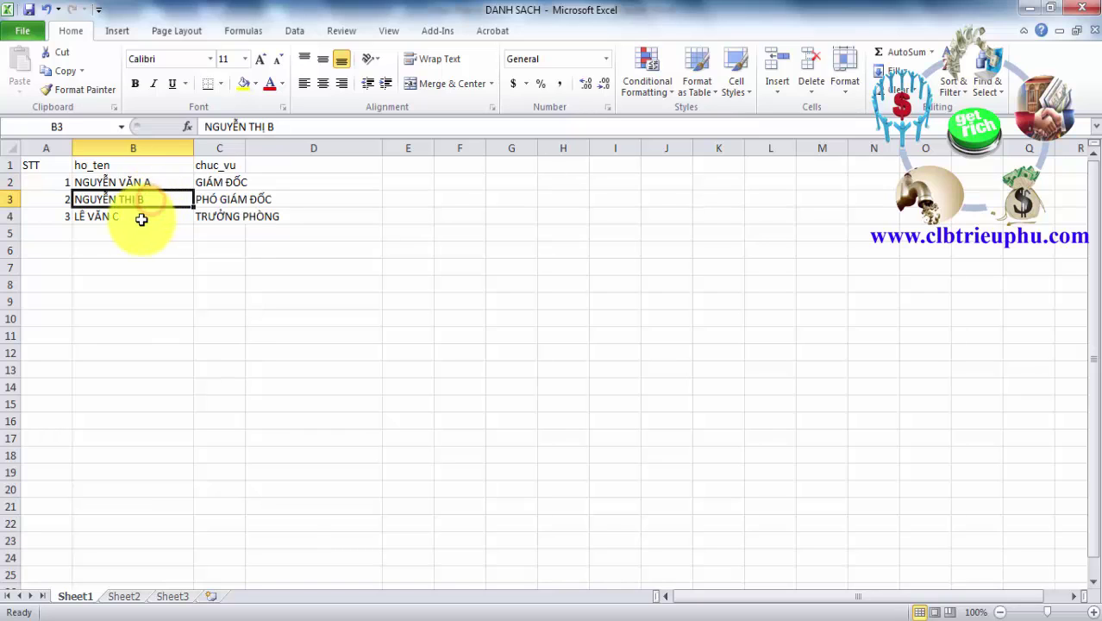
{"action": "left_click", "coordinate": [140, 216]}
{"action": "left_click", "coordinate": [213, 164]}
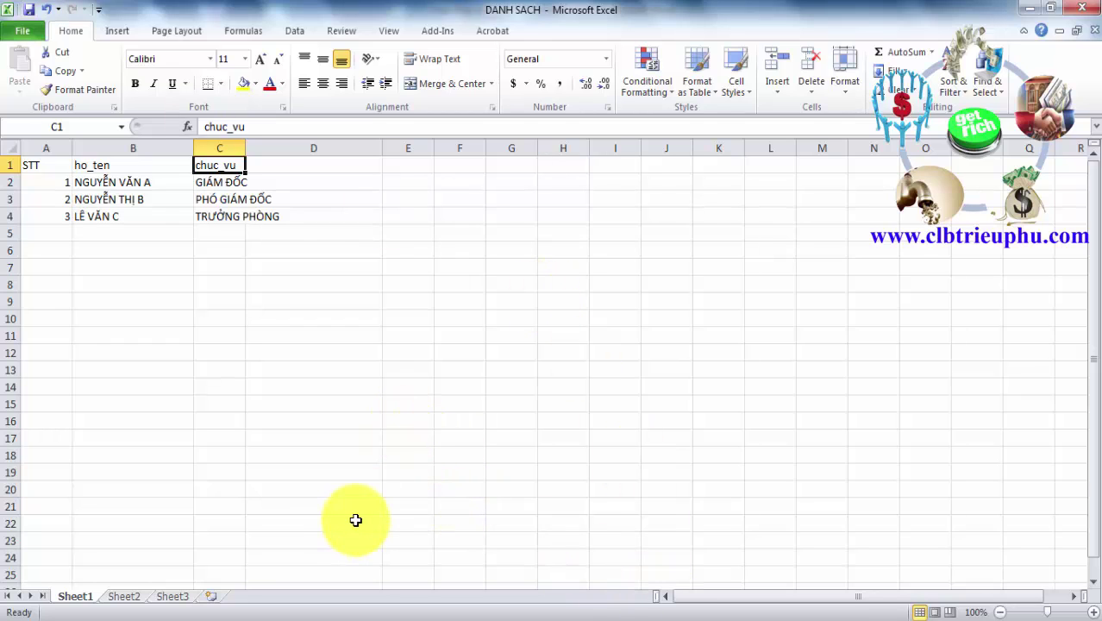
Show the TRON DU LIEU EXCEL SANG WORD folder, then return to the contract template in Word
{"action": "mouse_move", "coordinate": [138, 617]}
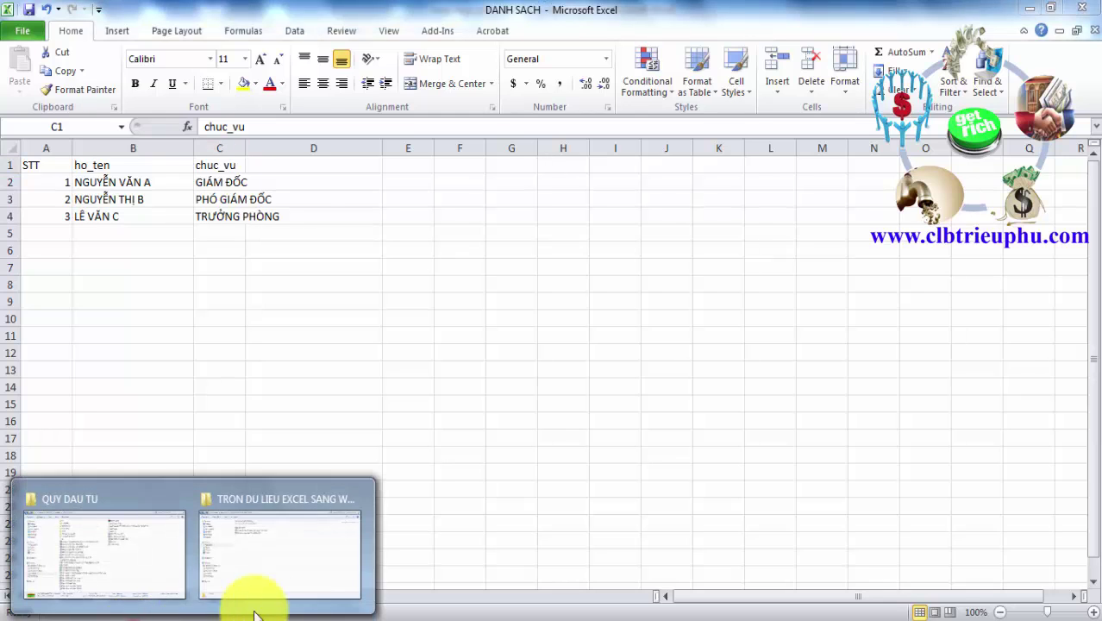
{"action": "left_click", "coordinate": [277, 583]}
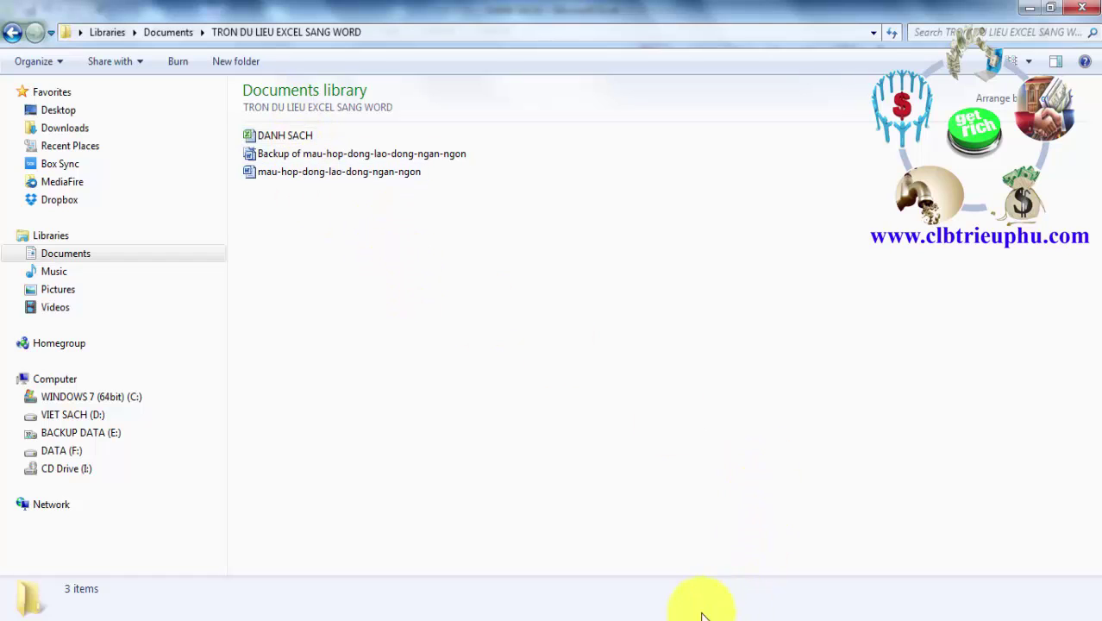
{"action": "mouse_move", "coordinate": [672, 613]}
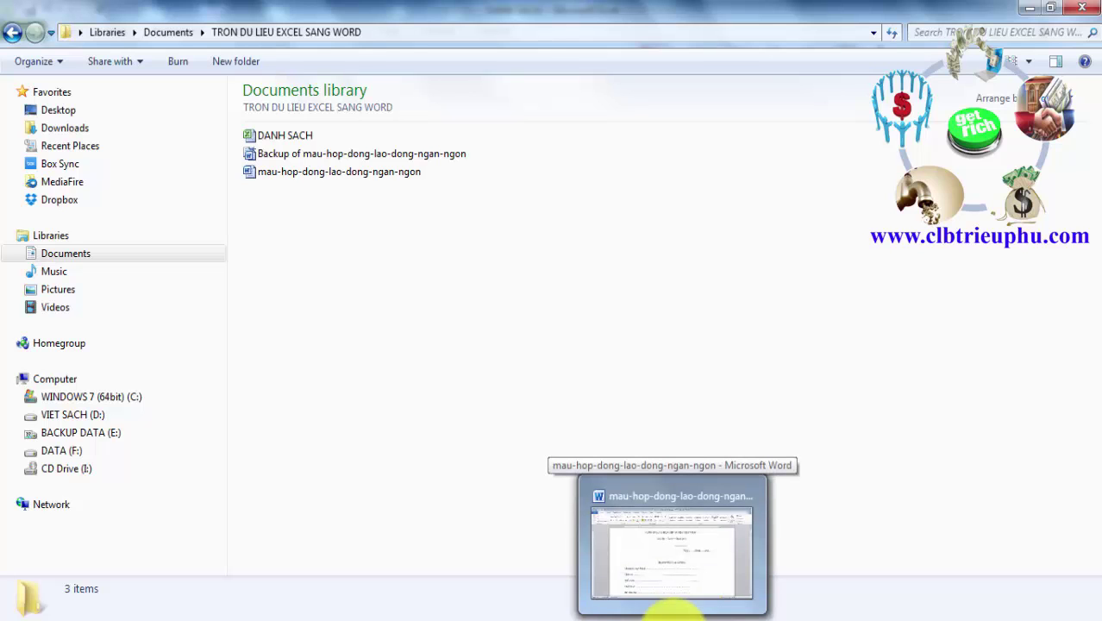
{"action": "left_click", "coordinate": [672, 608]}
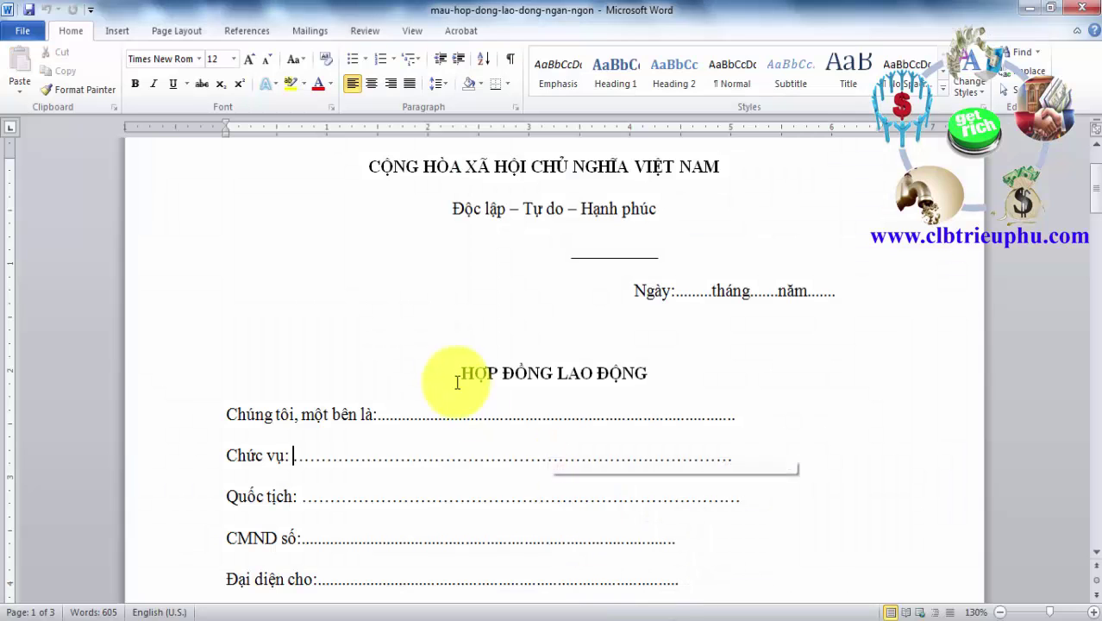
Start a Letters mail merge with the cursor after 'là:' and list the recipient sources
{"action": "left_click", "coordinate": [385, 412]}
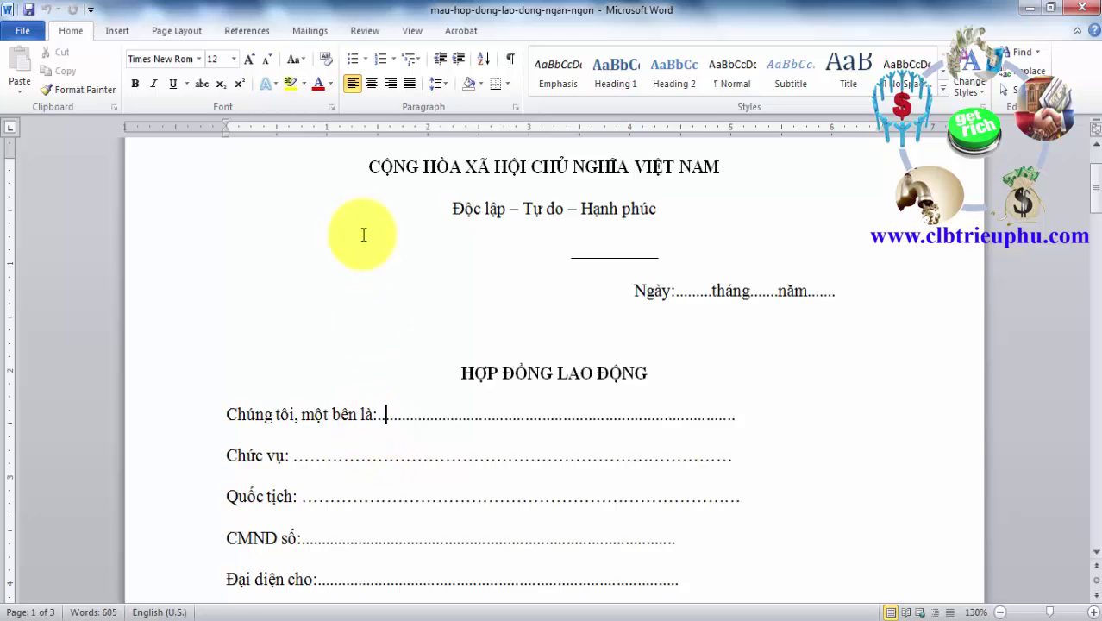
{"action": "left_click", "coordinate": [307, 35]}
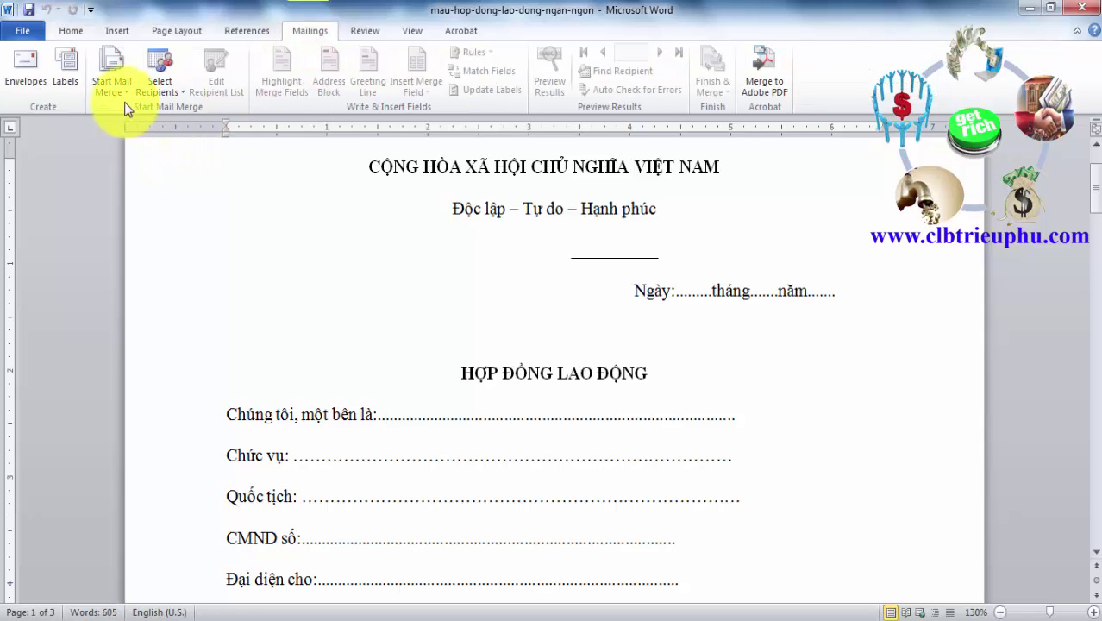
{"action": "left_click", "coordinate": [118, 64]}
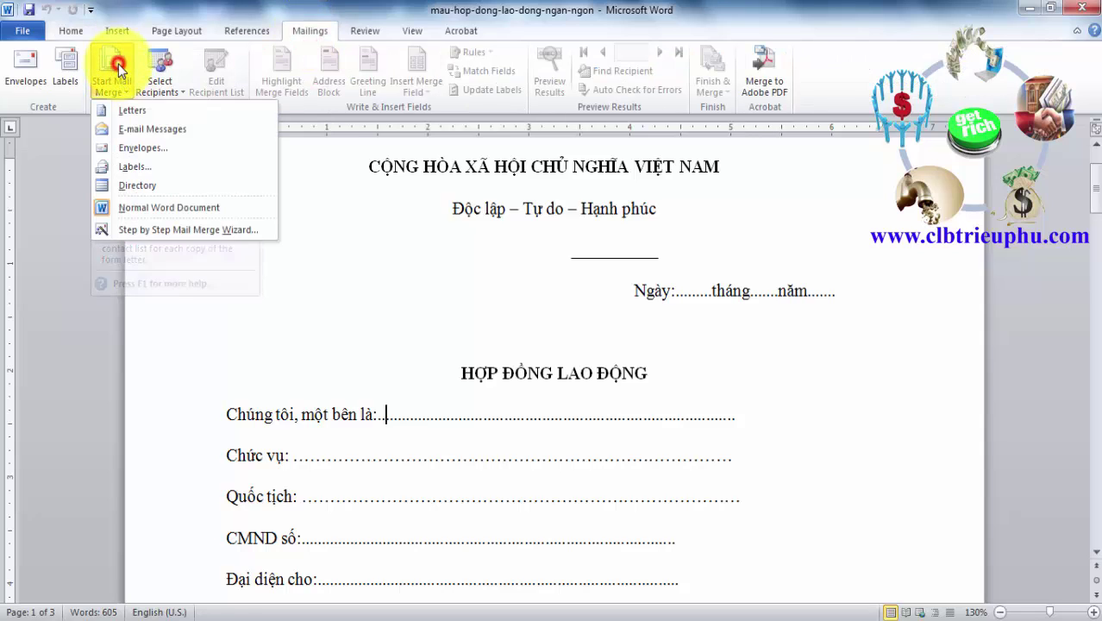
{"action": "left_click", "coordinate": [139, 110]}
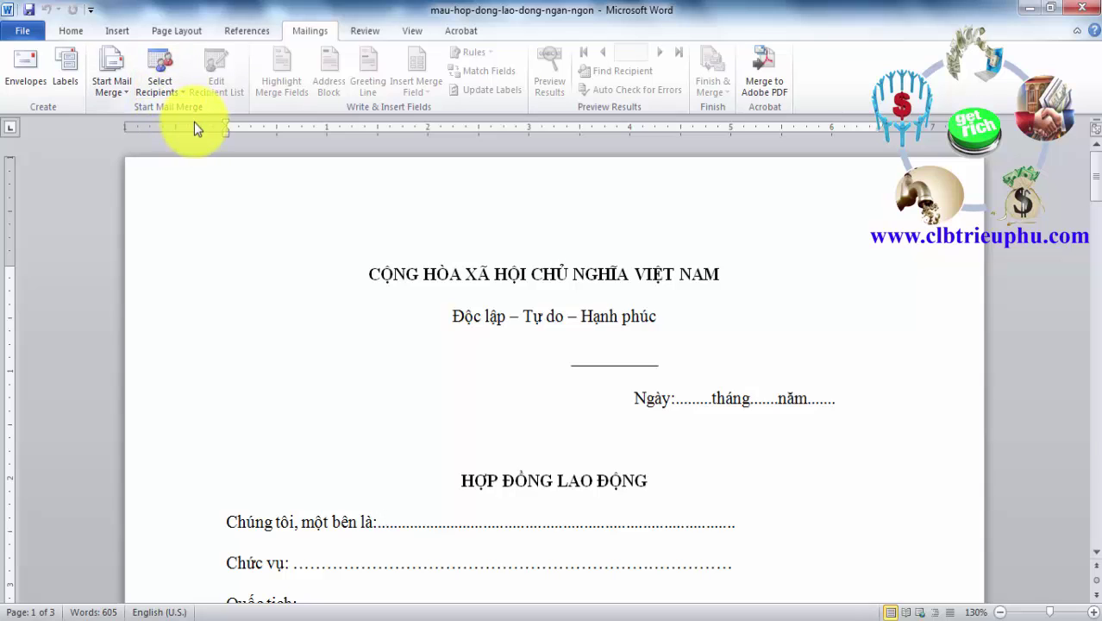
{"action": "left_click", "coordinate": [162, 67]}
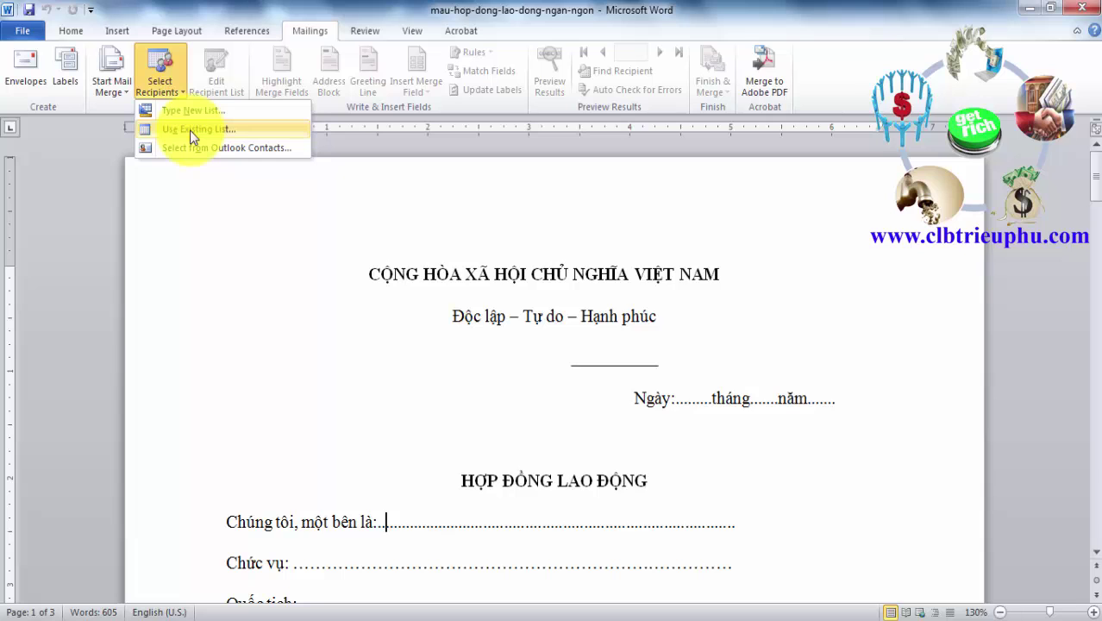
Use Sheet1$ of the DANH SACH workbook in TRON DU LIEU EXCEL SANG WORD as recipients
{"action": "left_click", "coordinate": [190, 130]}
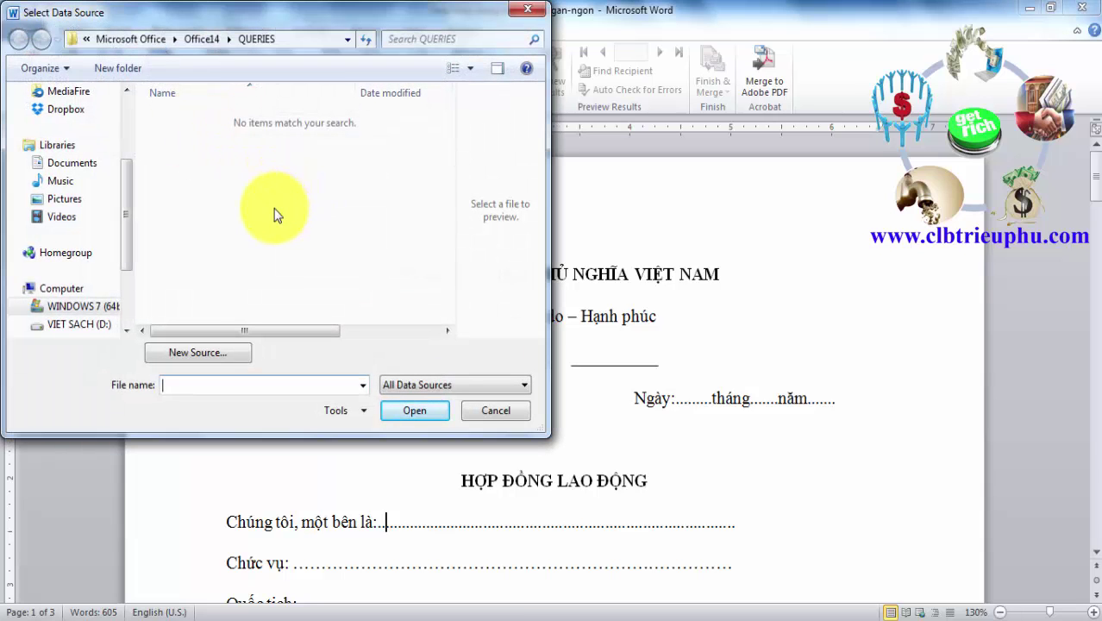
{"action": "left_click", "coordinate": [77, 163]}
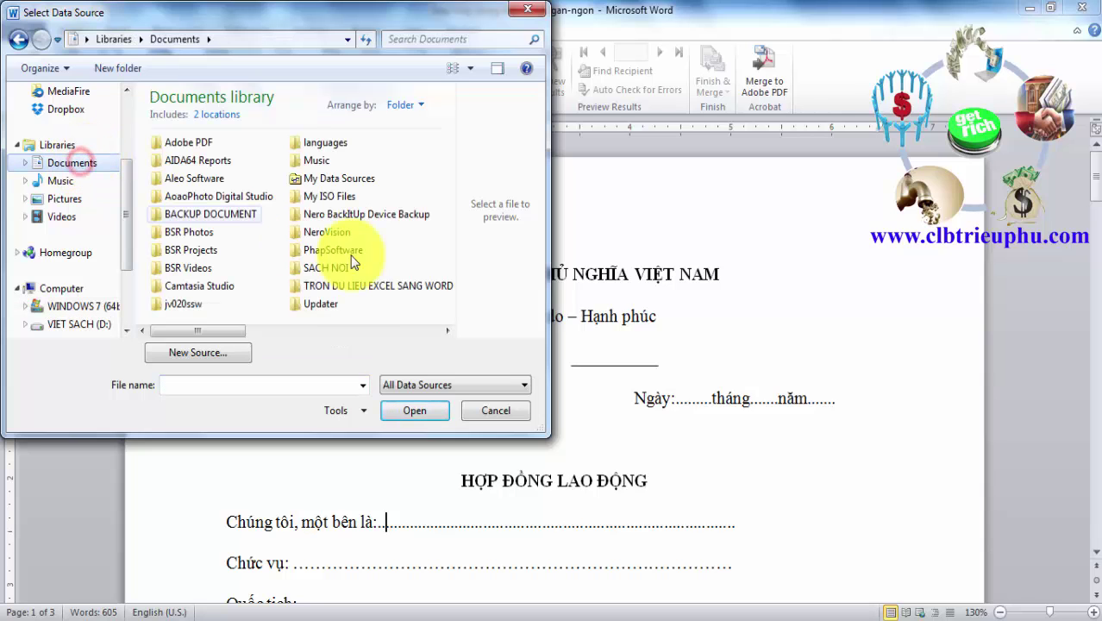
{"action": "left_click", "coordinate": [380, 289]}
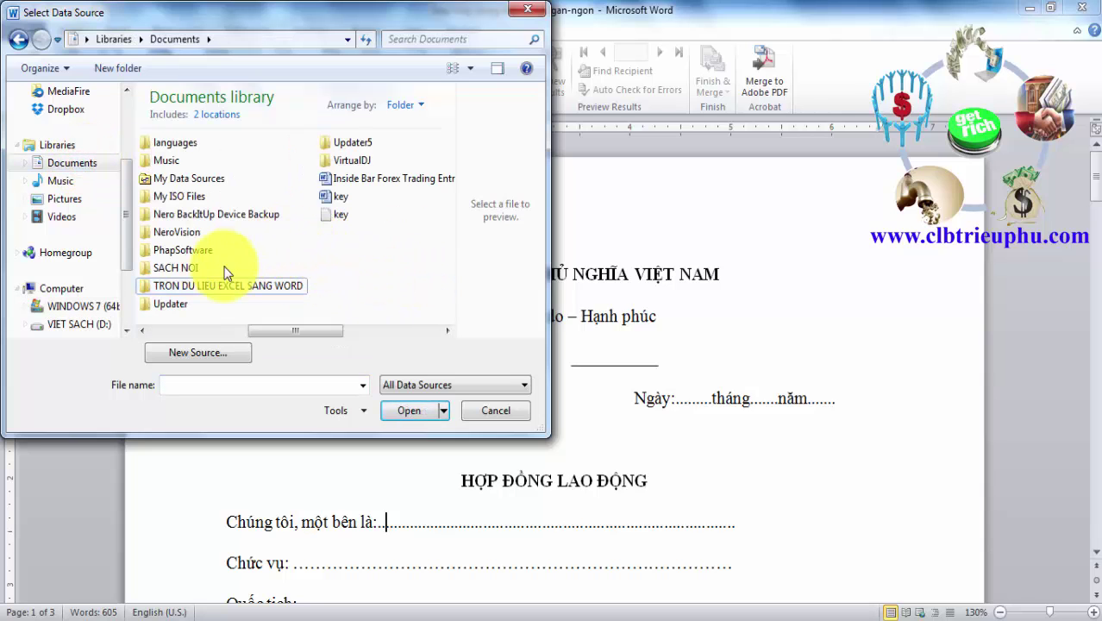
{"action": "double_click", "coordinate": [211, 286]}
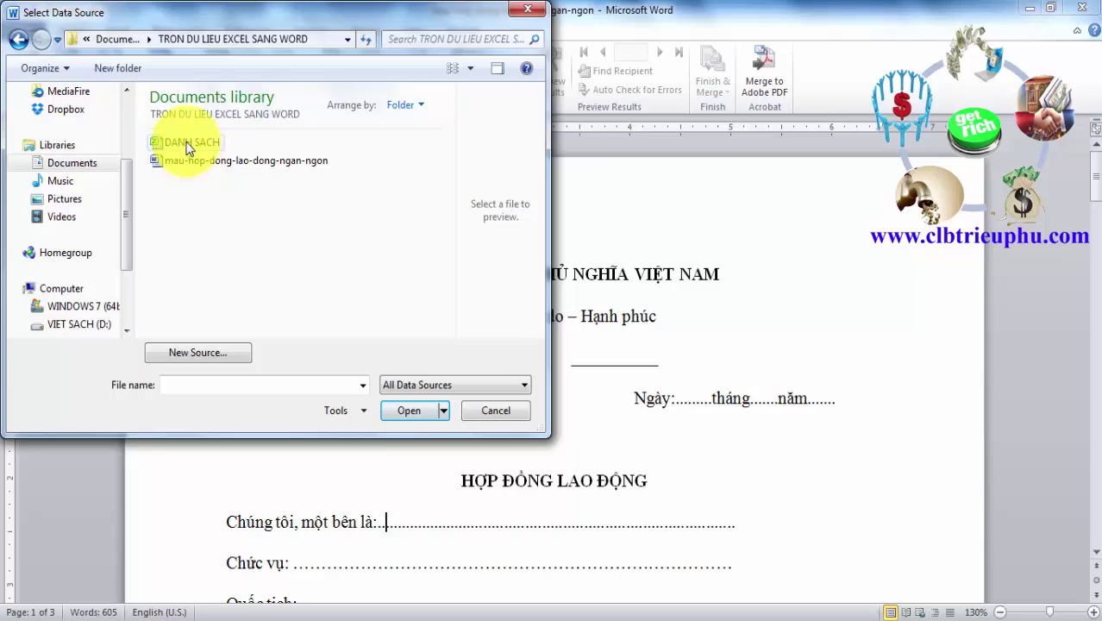
{"action": "left_click", "coordinate": [188, 145]}
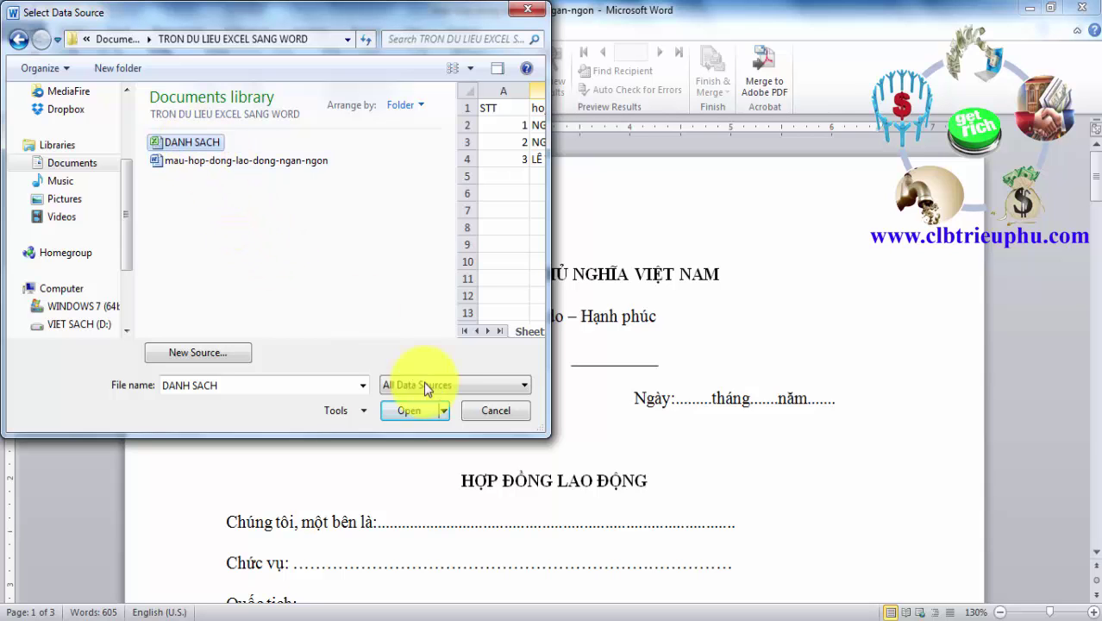
{"action": "left_click", "coordinate": [409, 412]}
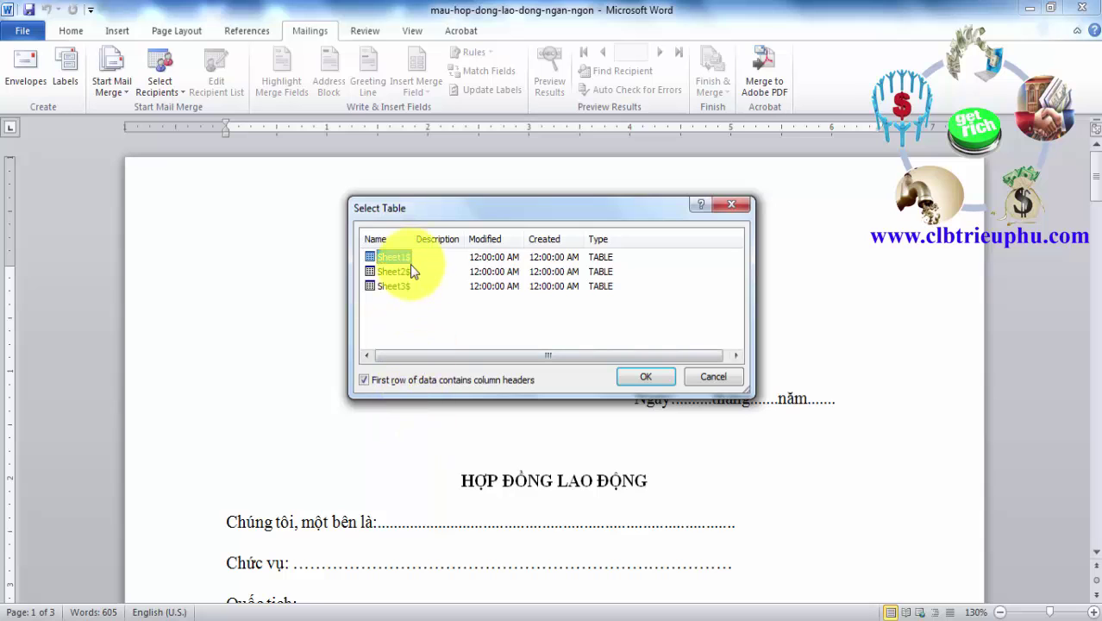
{"action": "left_click", "coordinate": [729, 614]}
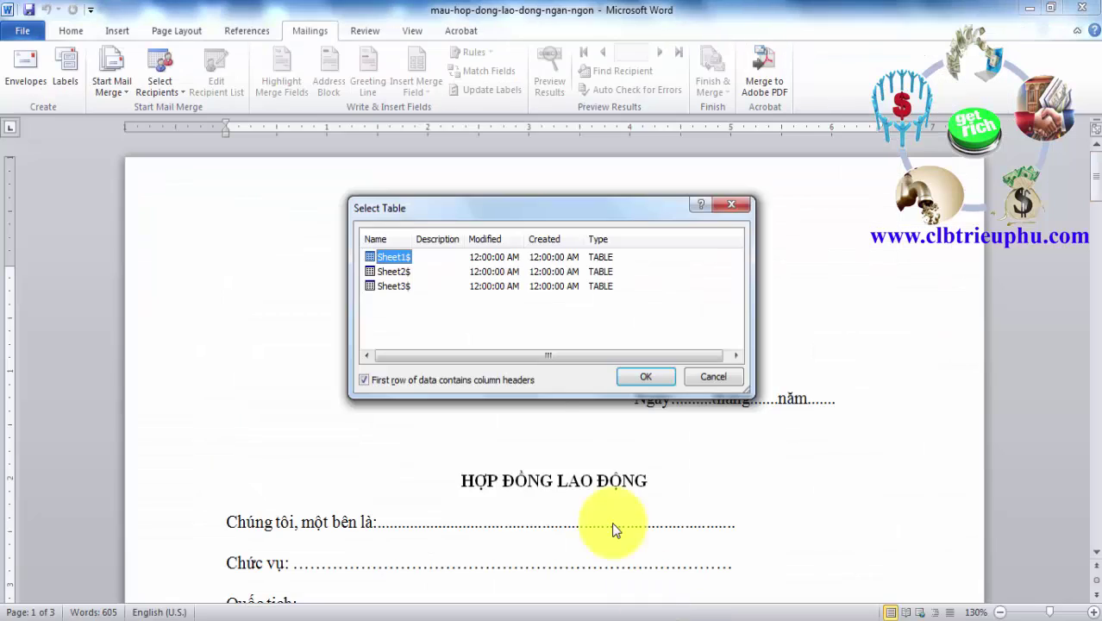
{"action": "left_click", "coordinate": [397, 256]}
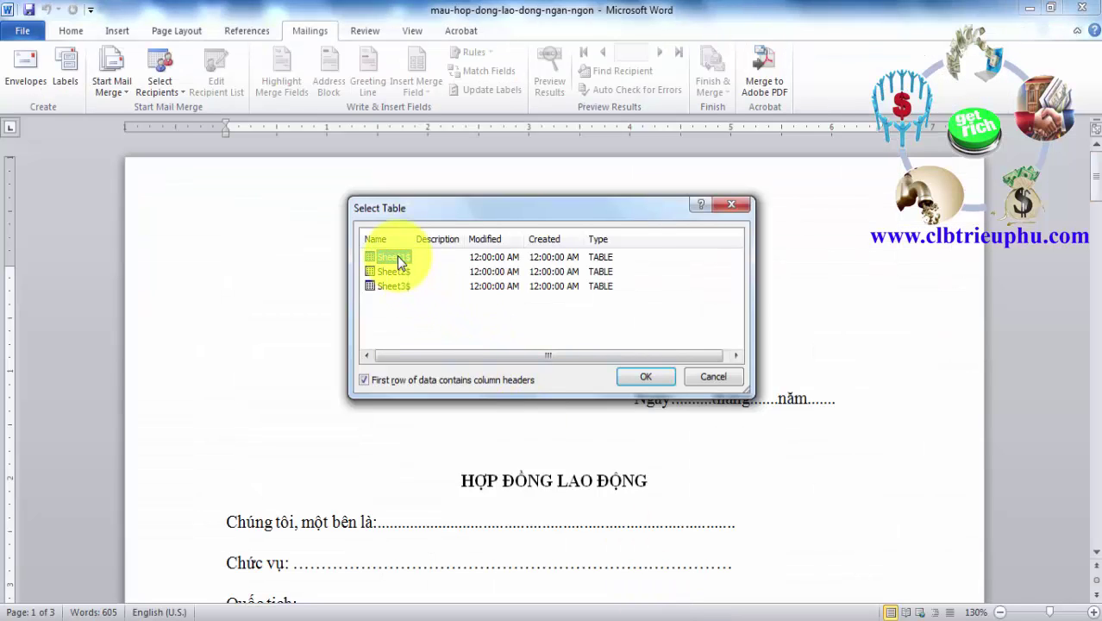
{"action": "left_click", "coordinate": [634, 376]}
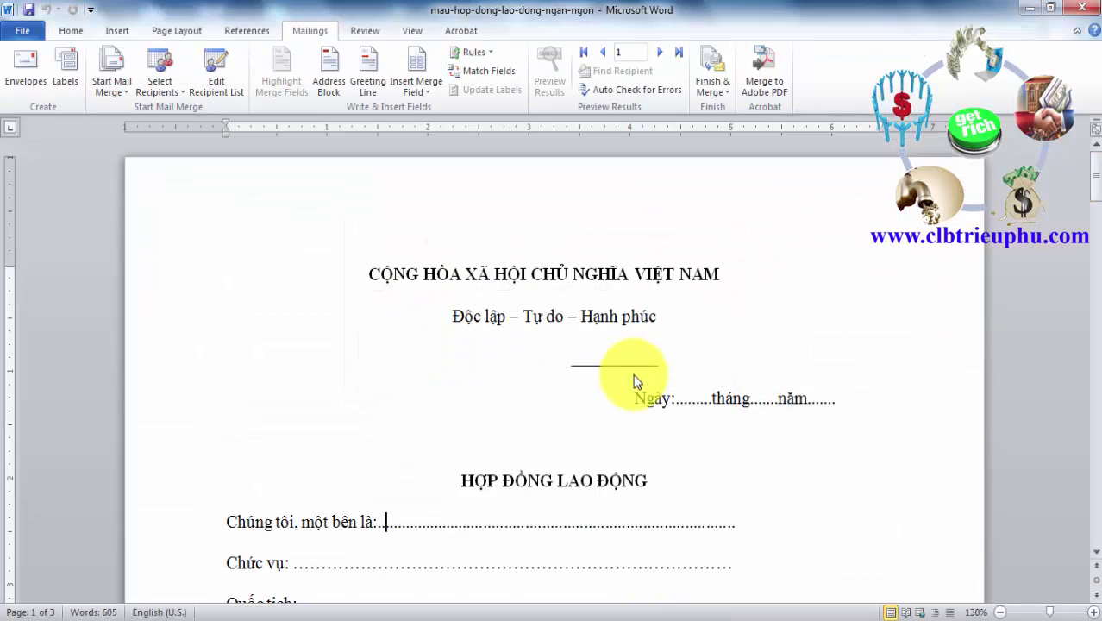
Insert the «ho_ten» merge field after 'Chúng tôi, một bên là:'
{"action": "scroll", "coordinate": [636, 380], "scroll_direction": "down", "scroll_amount": 3}
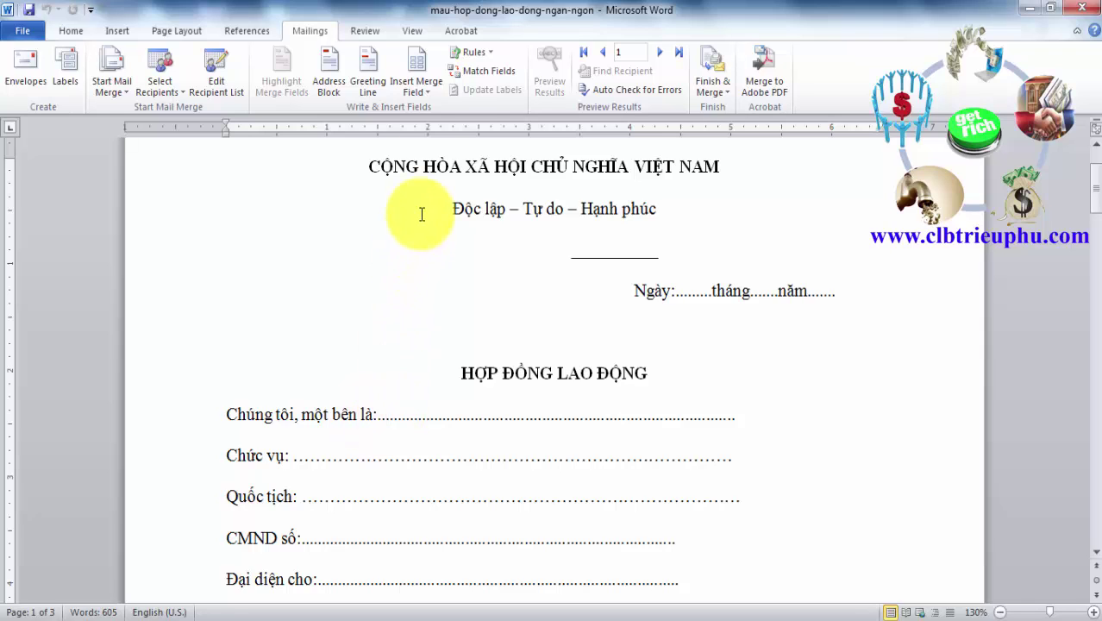
{"action": "left_click", "coordinate": [418, 69]}
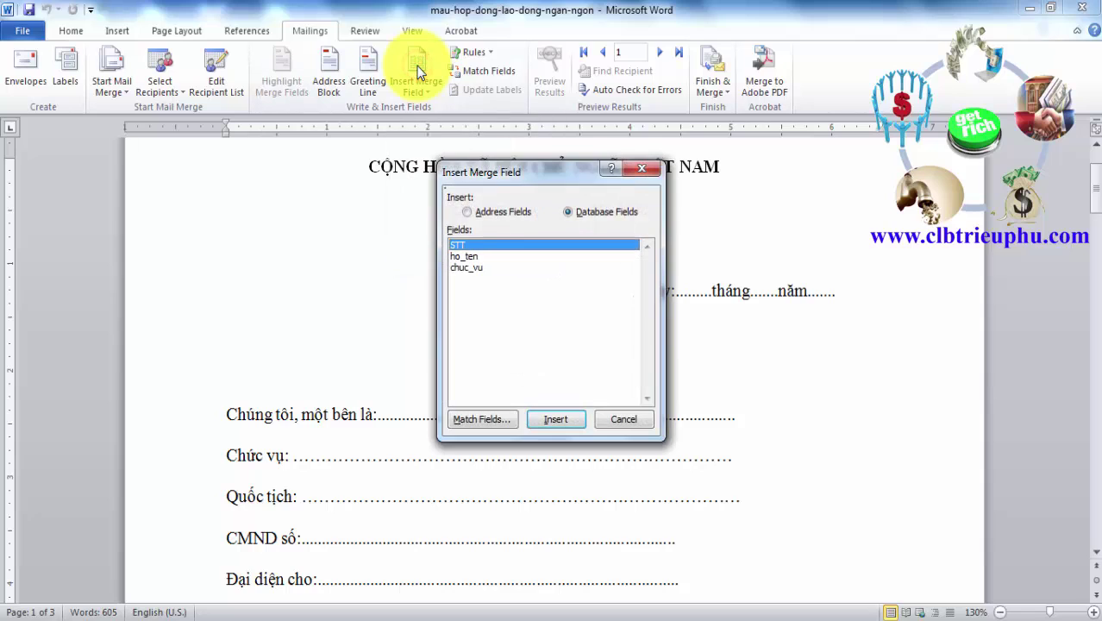
{"action": "left_click", "coordinate": [474, 256]}
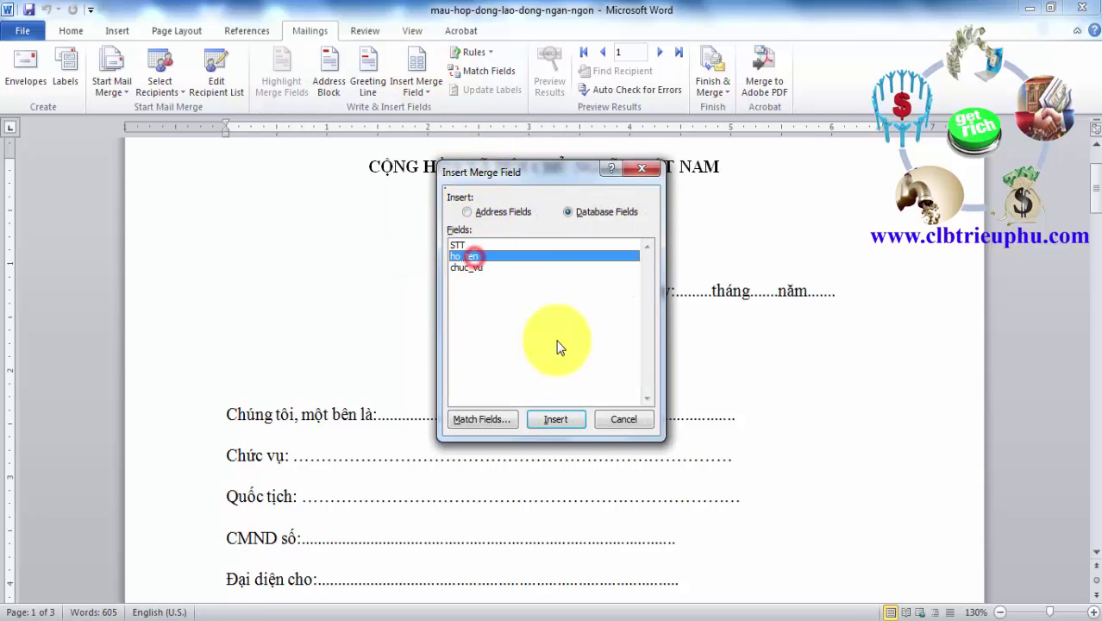
{"action": "left_click", "coordinate": [556, 419]}
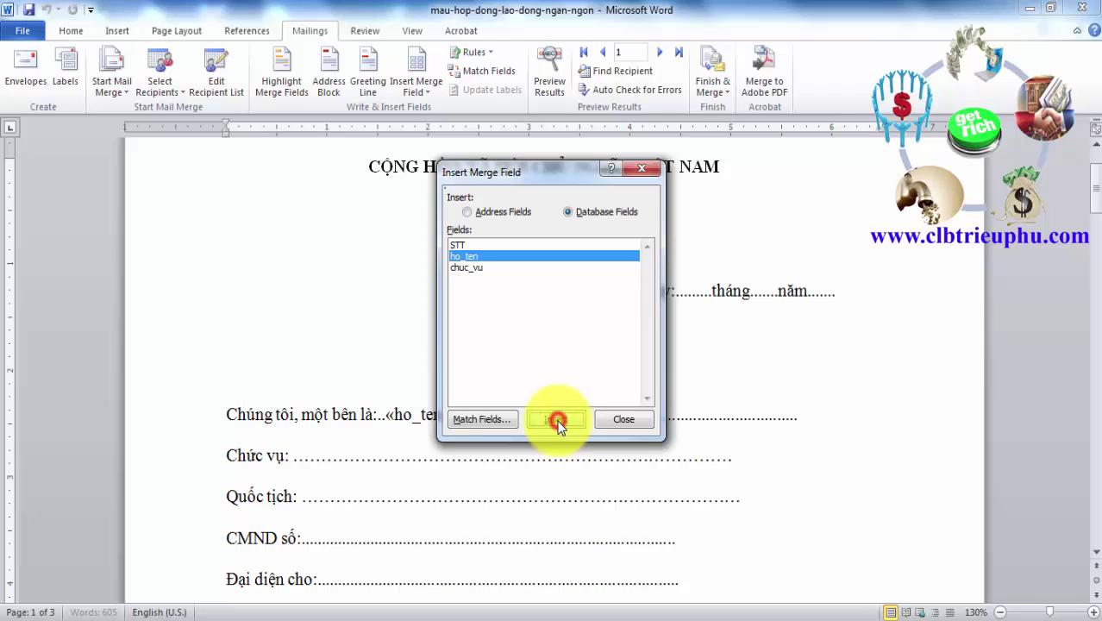
{"action": "left_click", "coordinate": [627, 417]}
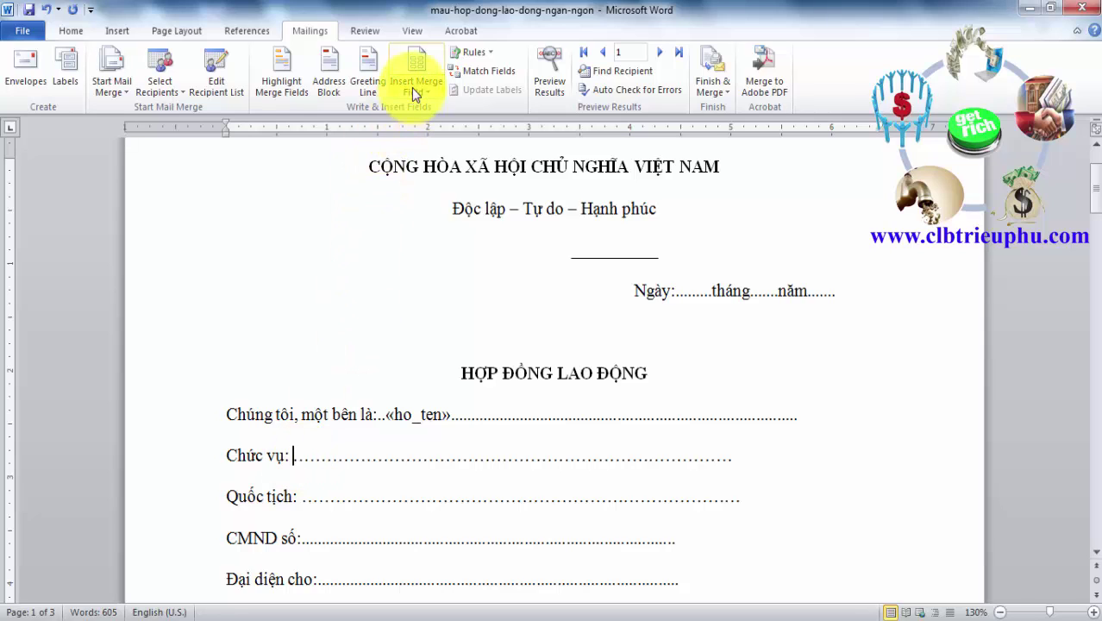
Insert the «chuc_vu» merge field after 'Chức vụ:'
{"action": "left_click", "coordinate": [411, 62]}
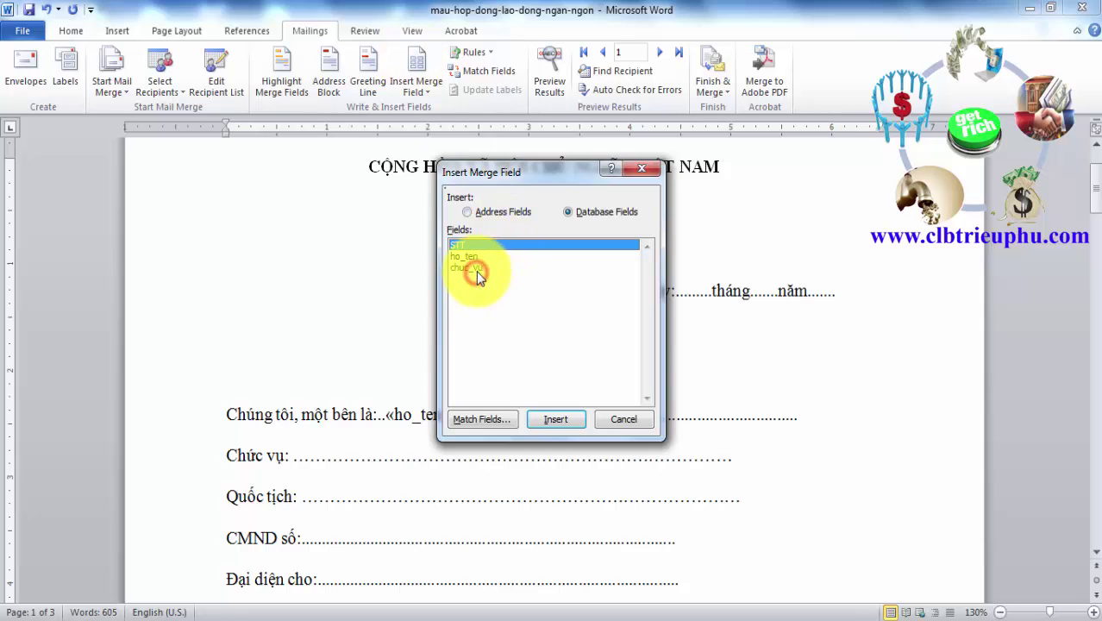
{"action": "left_click", "coordinate": [476, 268]}
{"action": "left_click", "coordinate": [562, 420]}
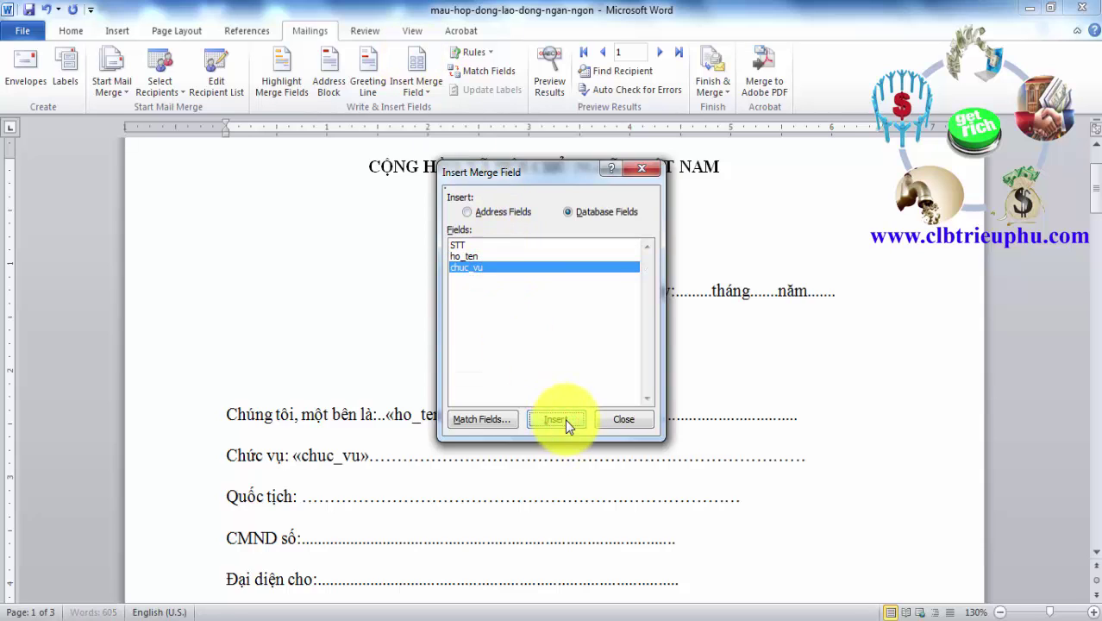
{"action": "left_click", "coordinate": [615, 418]}
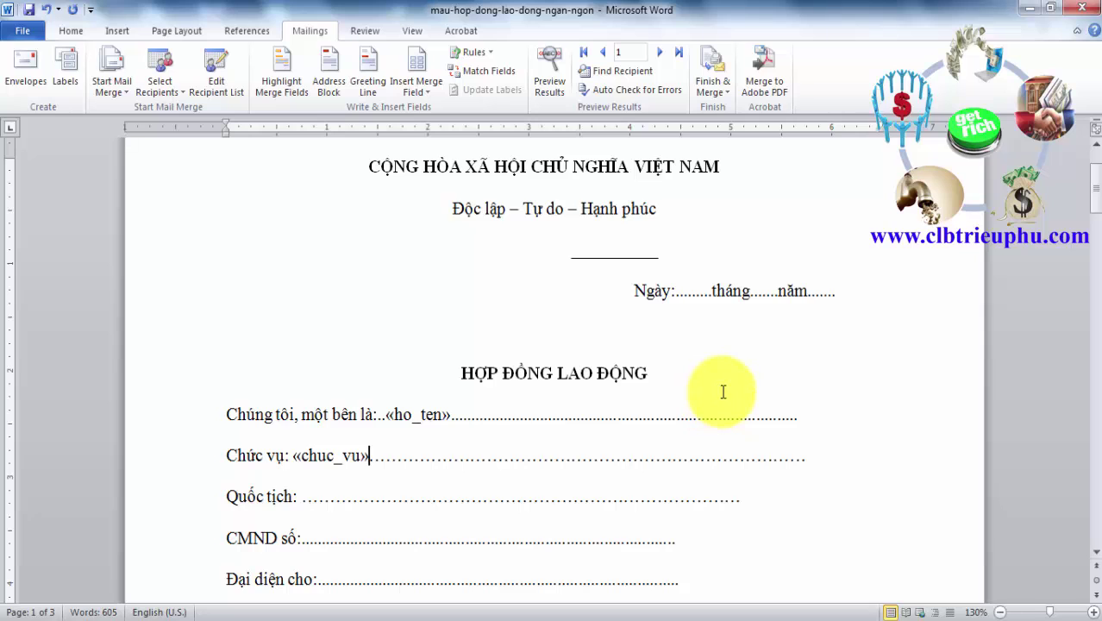
{"action": "scroll", "coordinate": [723, 391], "scroll_direction": "down", "scroll_amount": 1}
{"action": "scroll", "coordinate": [722, 392], "scroll_direction": "up", "scroll_amount": 1}
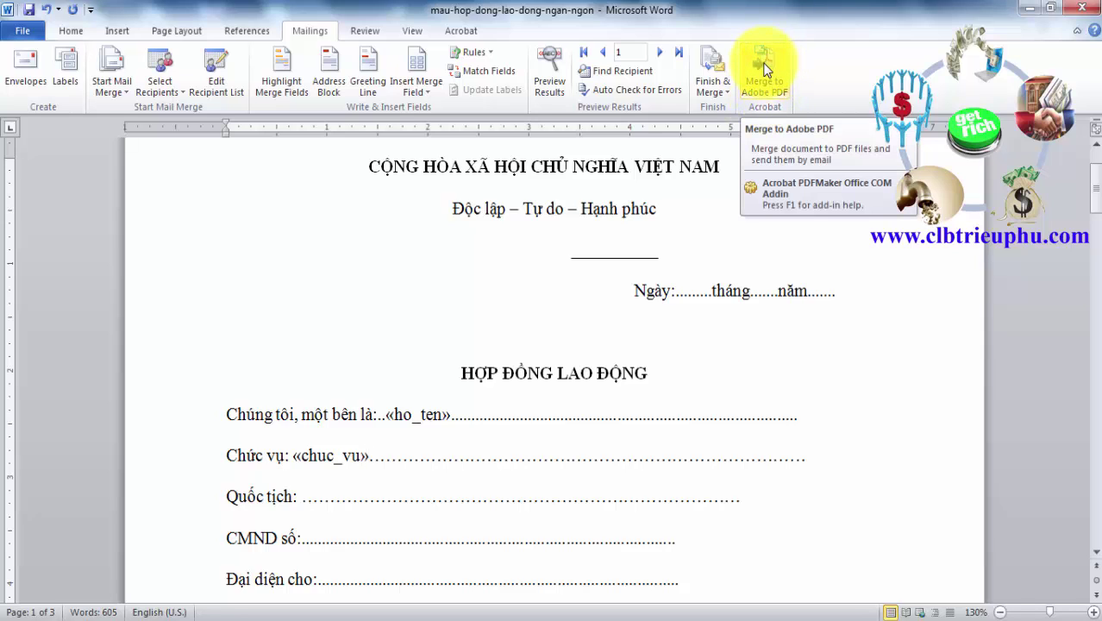
{"action": "left_click", "coordinate": [712, 68]}
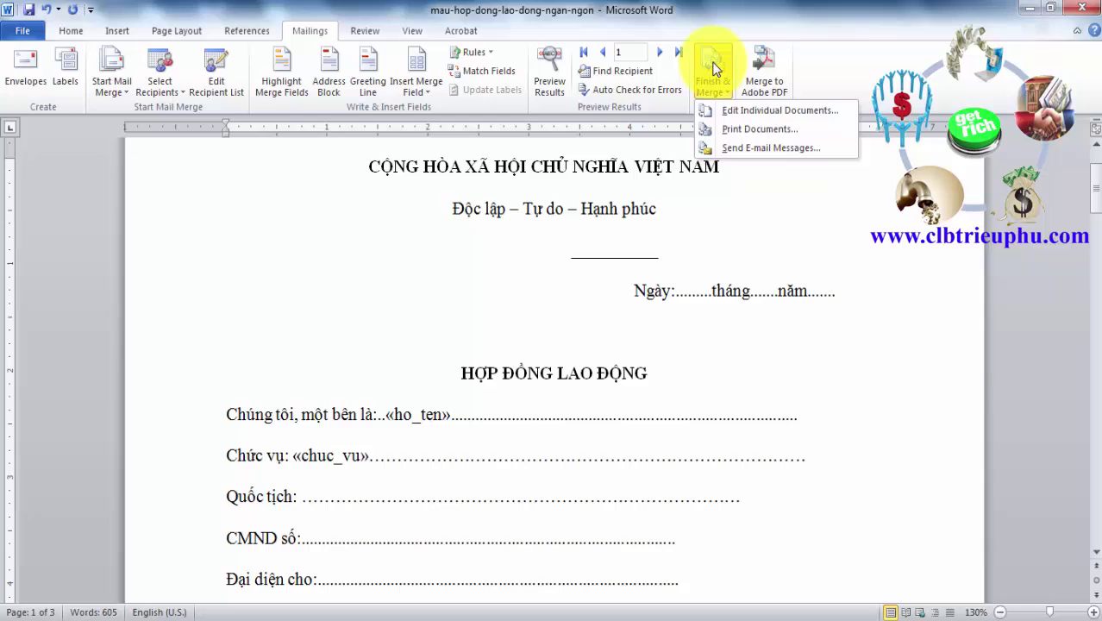
{"action": "left_click", "coordinate": [786, 149]}
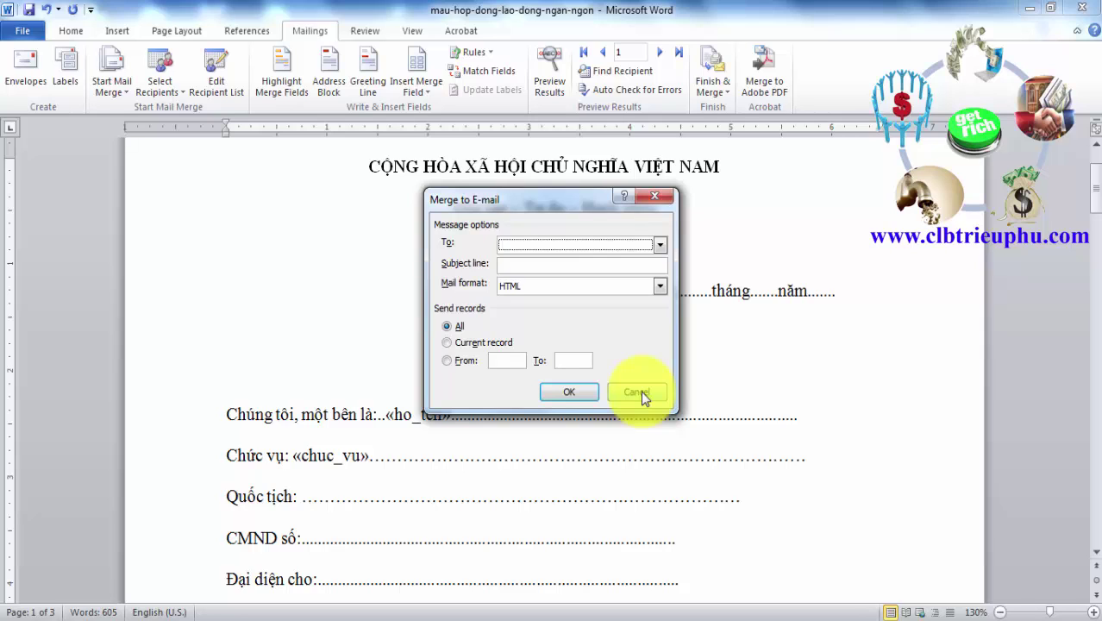
{"action": "left_click", "coordinate": [640, 392]}
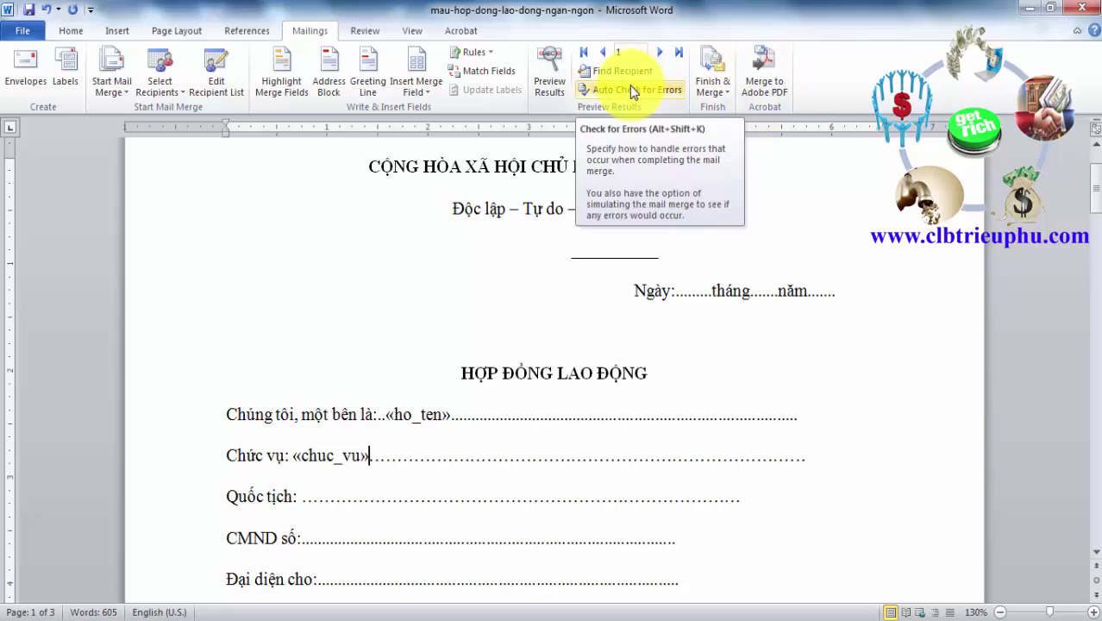
Preview the merged contract and advance to record 3, showing position TRƯỞNG PHÒNG
{"action": "left_click", "coordinate": [552, 57]}
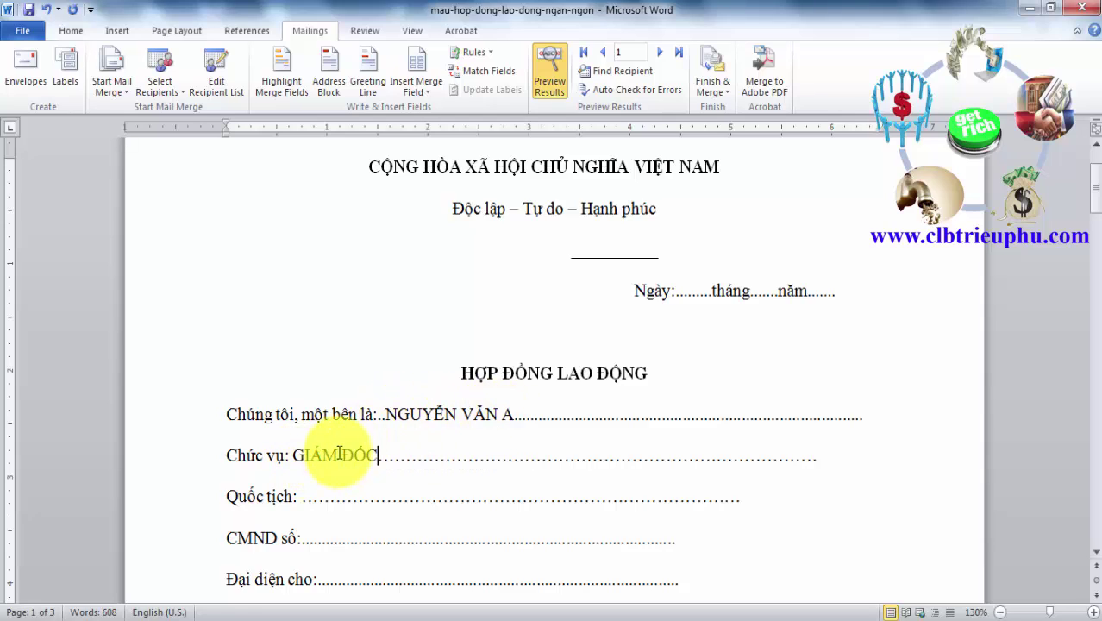
{"action": "left_click", "coordinate": [660, 55]}
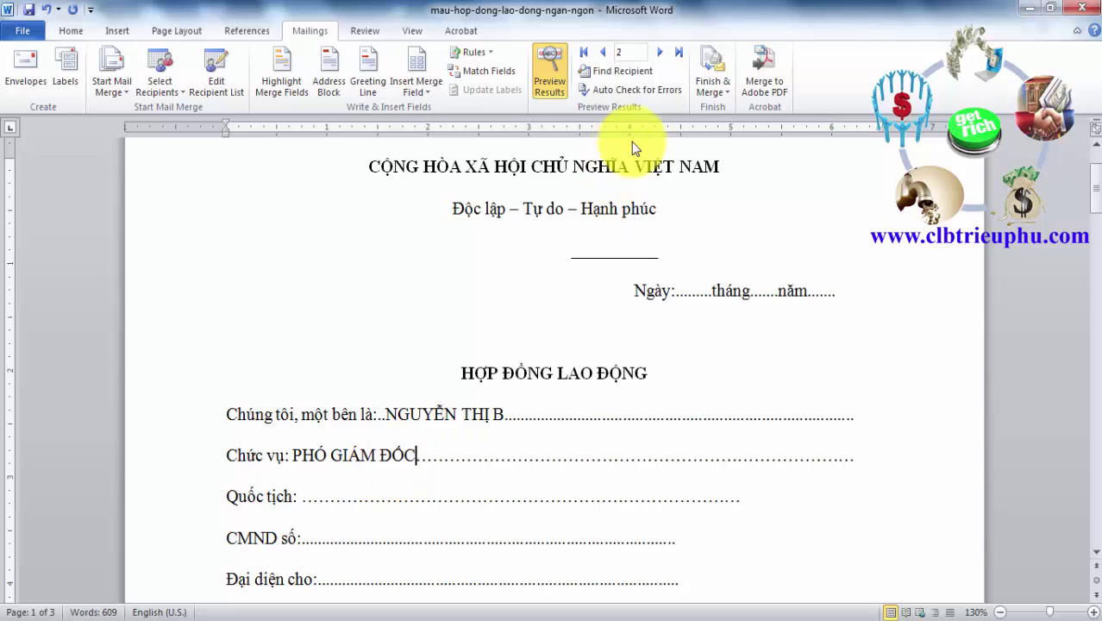
{"action": "left_click", "coordinate": [661, 53]}
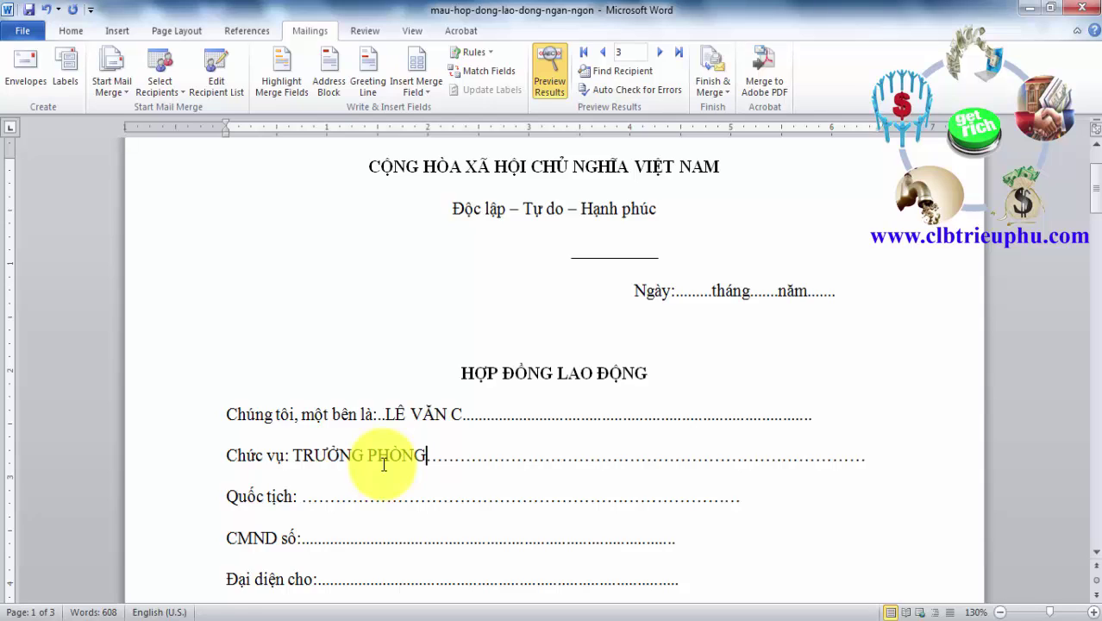
Merge all records and print them to the doPDF v6 printer
{"action": "left_click", "coordinate": [712, 62]}
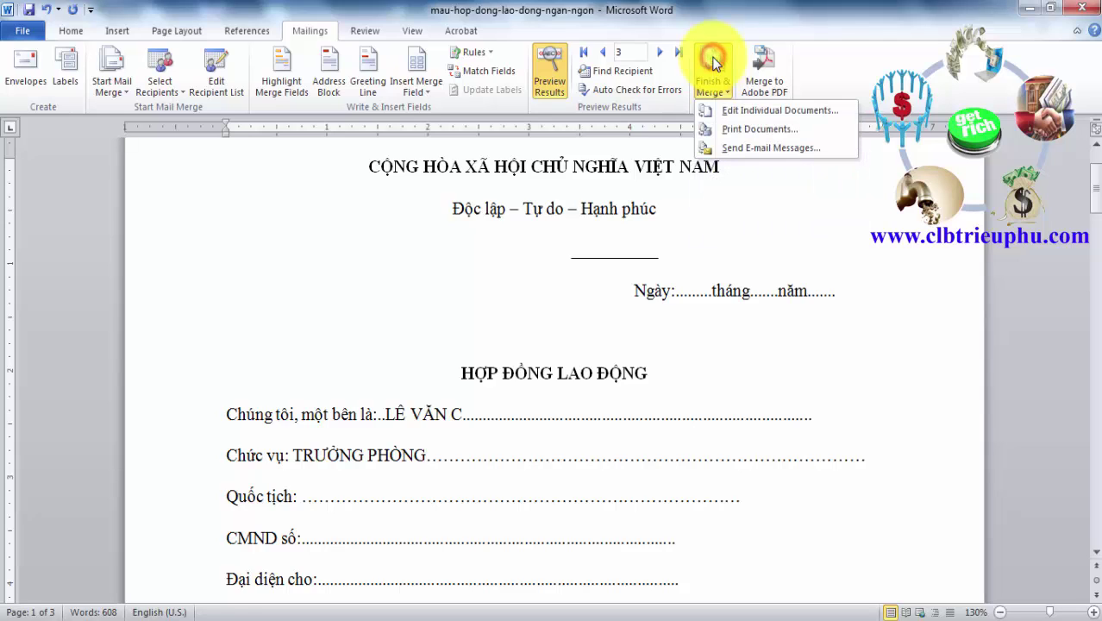
{"action": "left_click", "coordinate": [741, 130]}
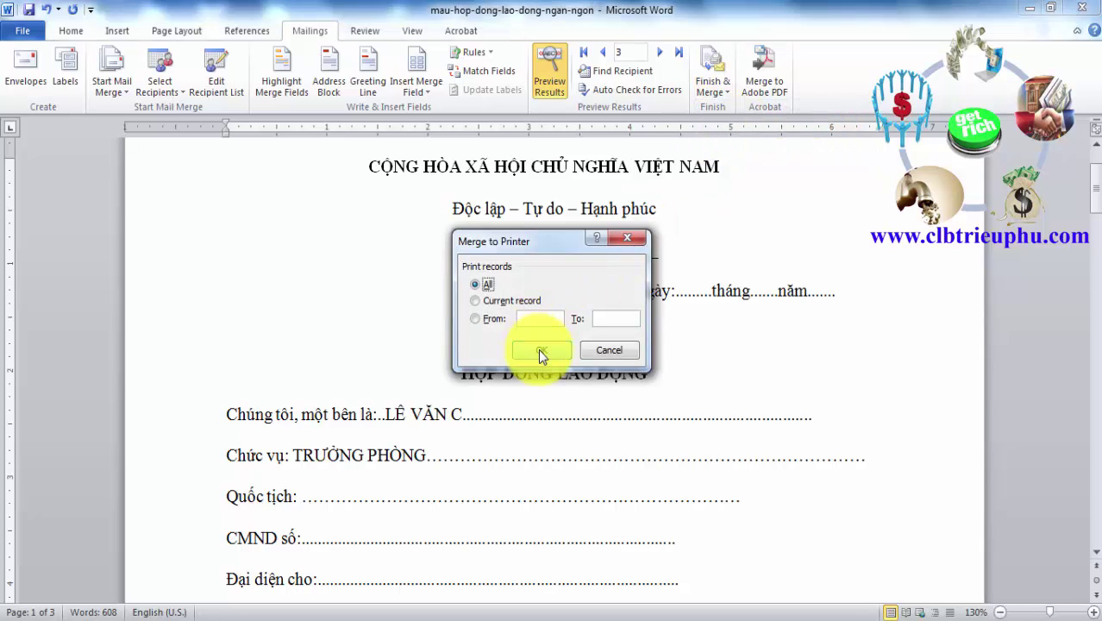
{"action": "left_click", "coordinate": [537, 349]}
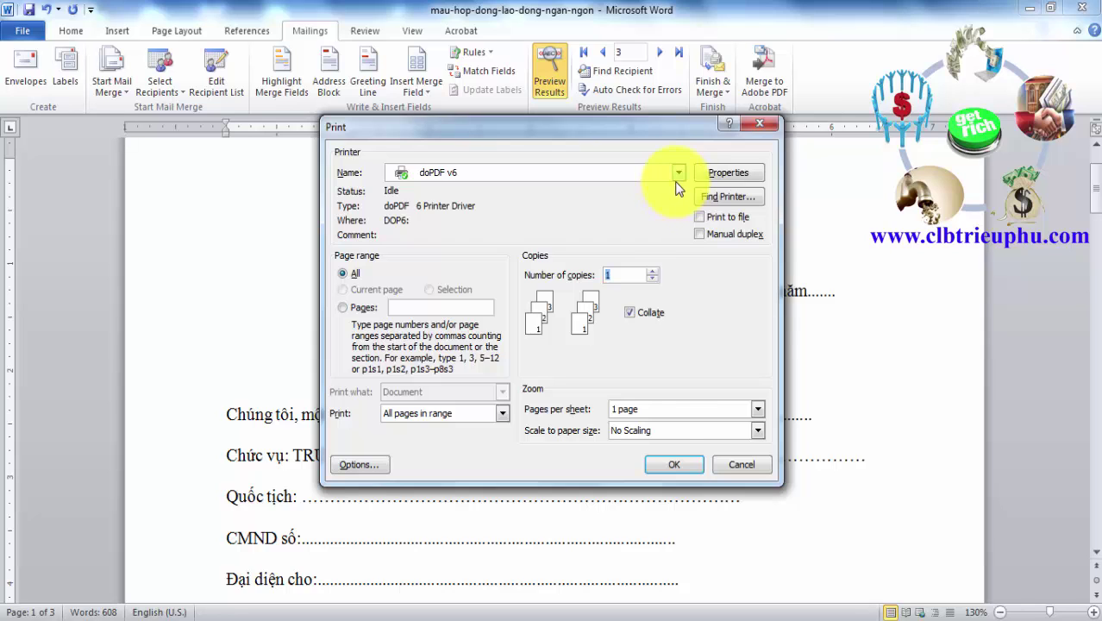
{"action": "left_click", "coordinate": [685, 469]}
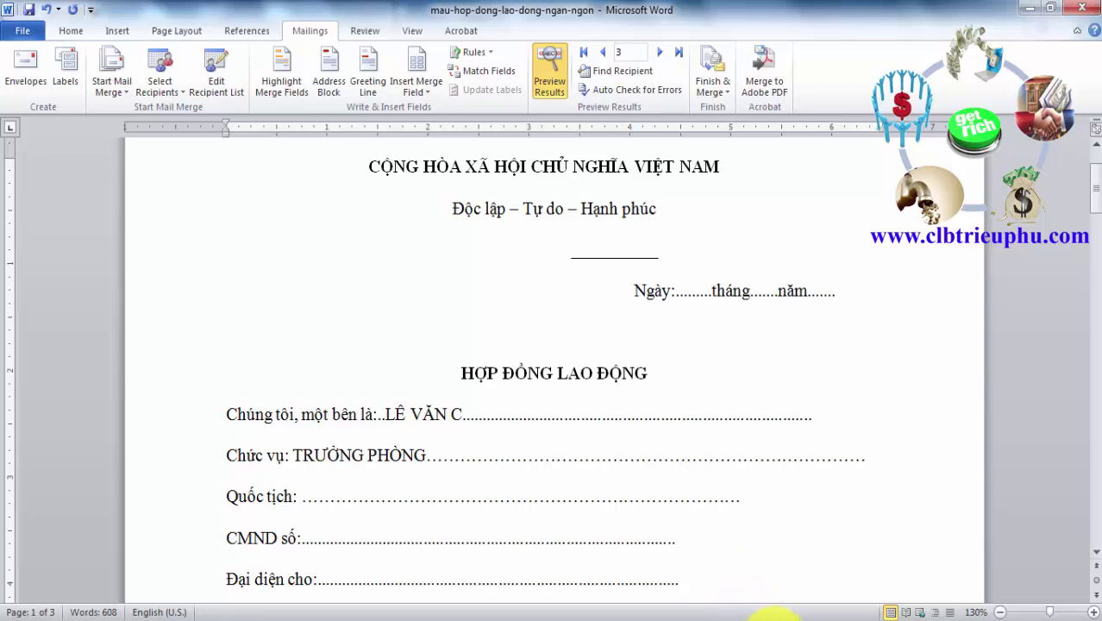
Save mau-hop-dong-lao-dong-ngan-ngon.pdf in Documents\TRON DU LIEU EXCEL SANG WORD
{"action": "left_click", "coordinate": [333, 60]}
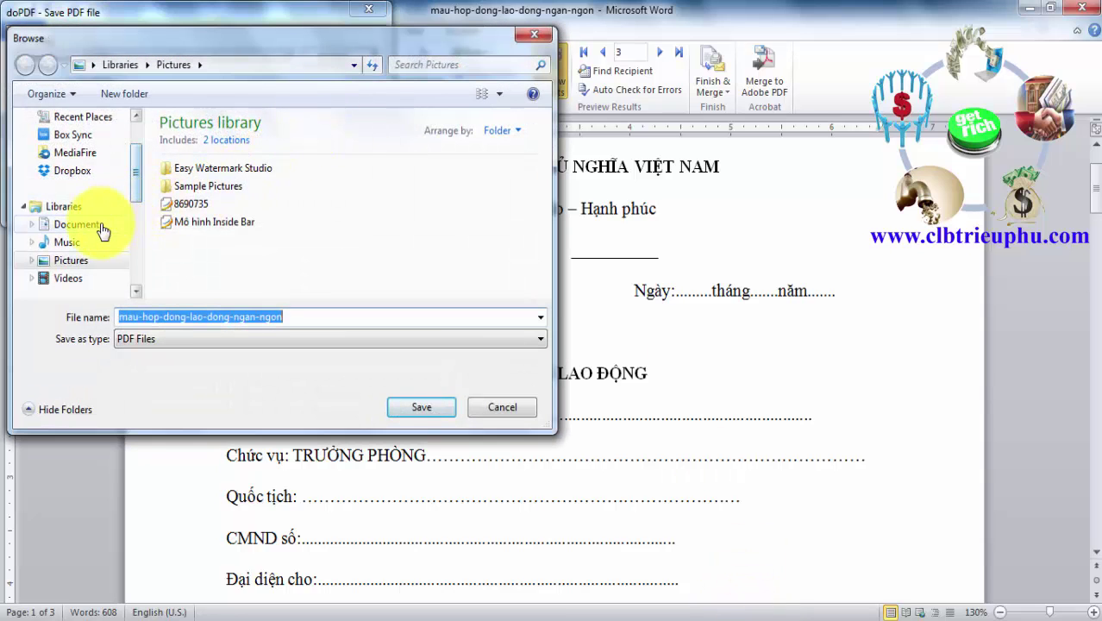
{"action": "left_click", "coordinate": [86, 224]}
{"action": "left_click", "coordinate": [431, 239]}
{"action": "double_click", "coordinate": [434, 239]}
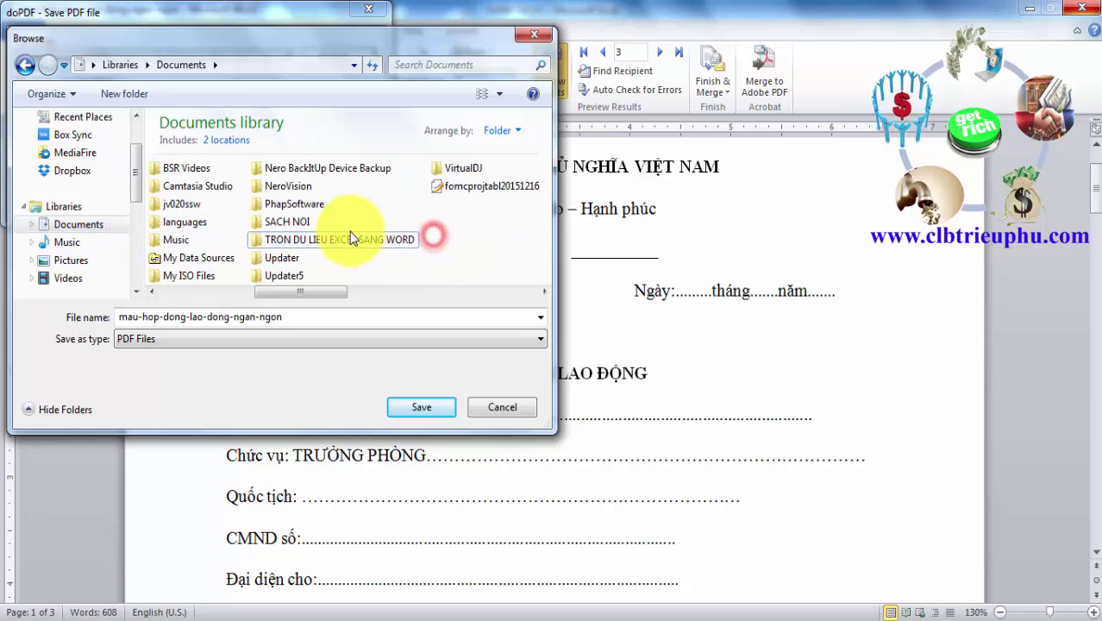
{"action": "left_click", "coordinate": [431, 417]}
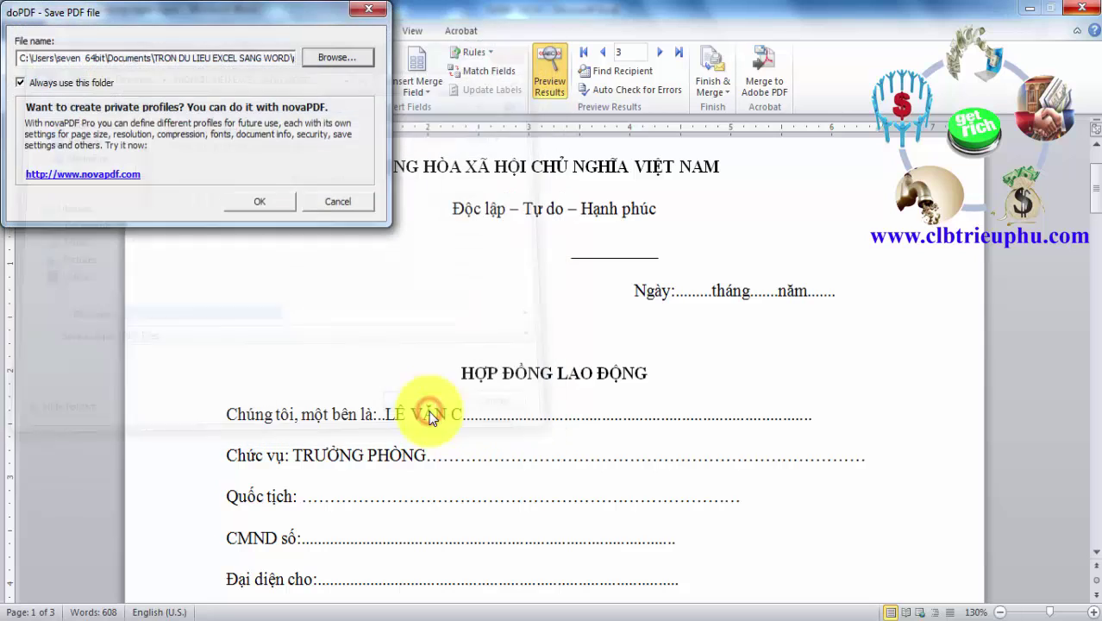
{"action": "left_click", "coordinate": [272, 206]}
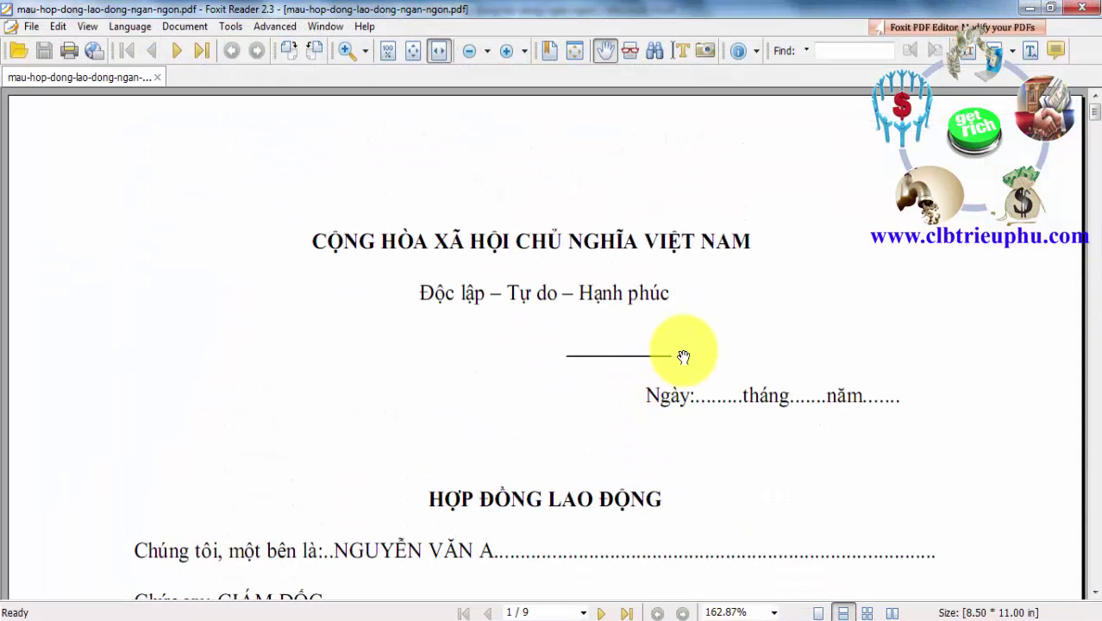
Scroll the nine-page PDF through pages 4 and 7, then close Foxit Reader
{"action": "scroll", "coordinate": [830, 286], "scroll_direction": "down", "scroll_amount": 2}
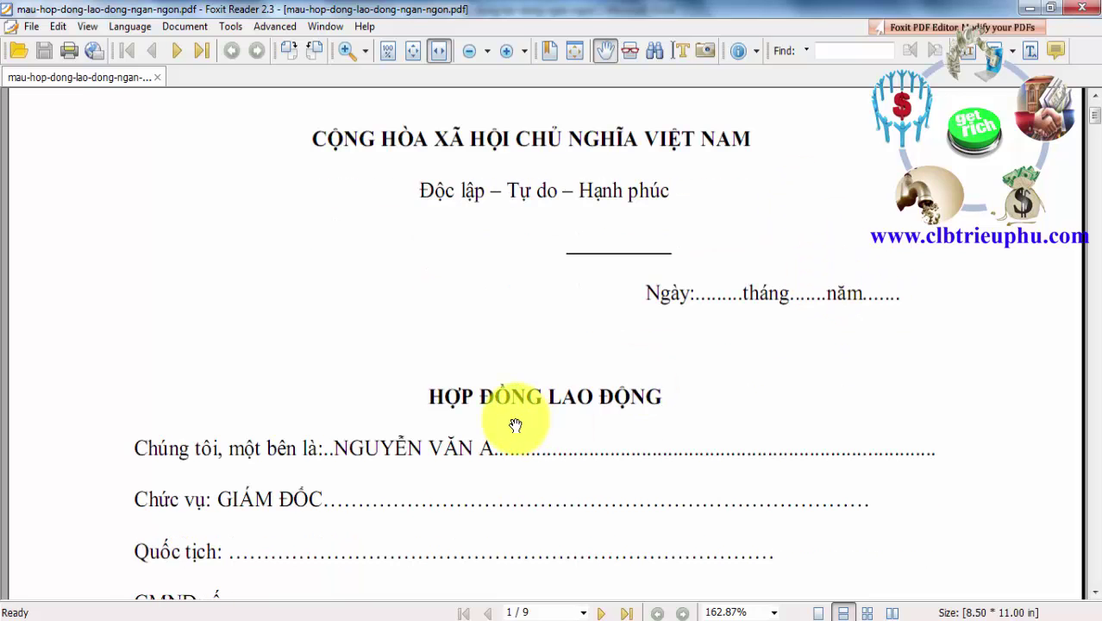
{"action": "scroll", "coordinate": [556, 319], "scroll_direction": "up", "scroll_amount": 2}
{"action": "scroll", "coordinate": [554, 315], "scroll_direction": "down", "scroll_amount": 1}
{"action": "scroll", "coordinate": [555, 315], "scroll_direction": "down", "scroll_amount": 1}
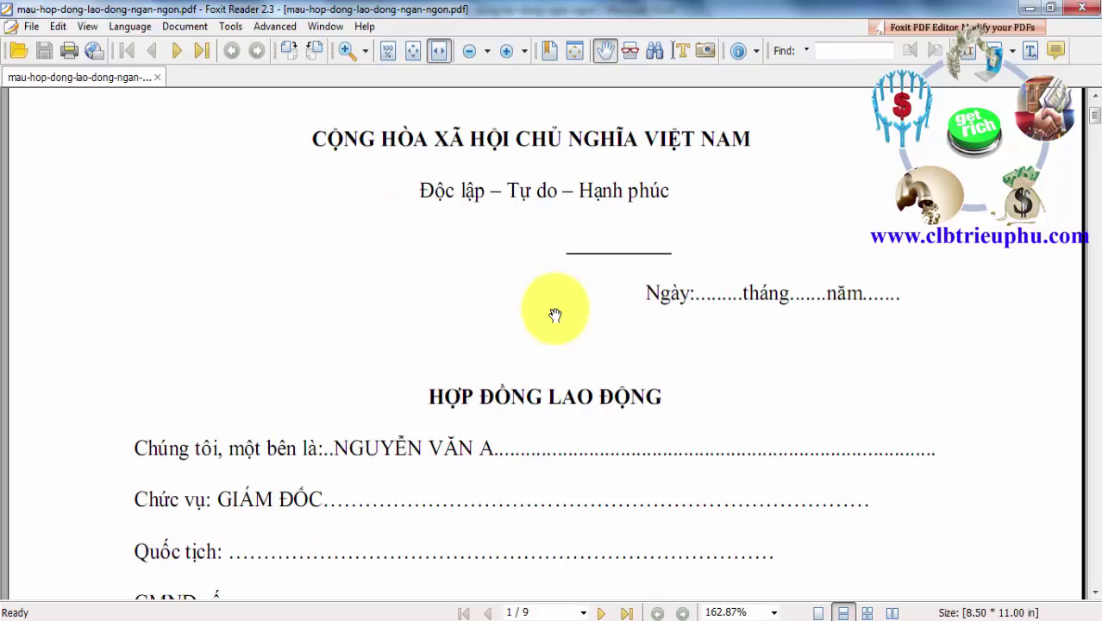
{"action": "scroll", "coordinate": [555, 306], "scroll_direction": "up", "scroll_amount": 2}
{"action": "scroll", "coordinate": [556, 294], "scroll_direction": "down", "scroll_amount": 2}
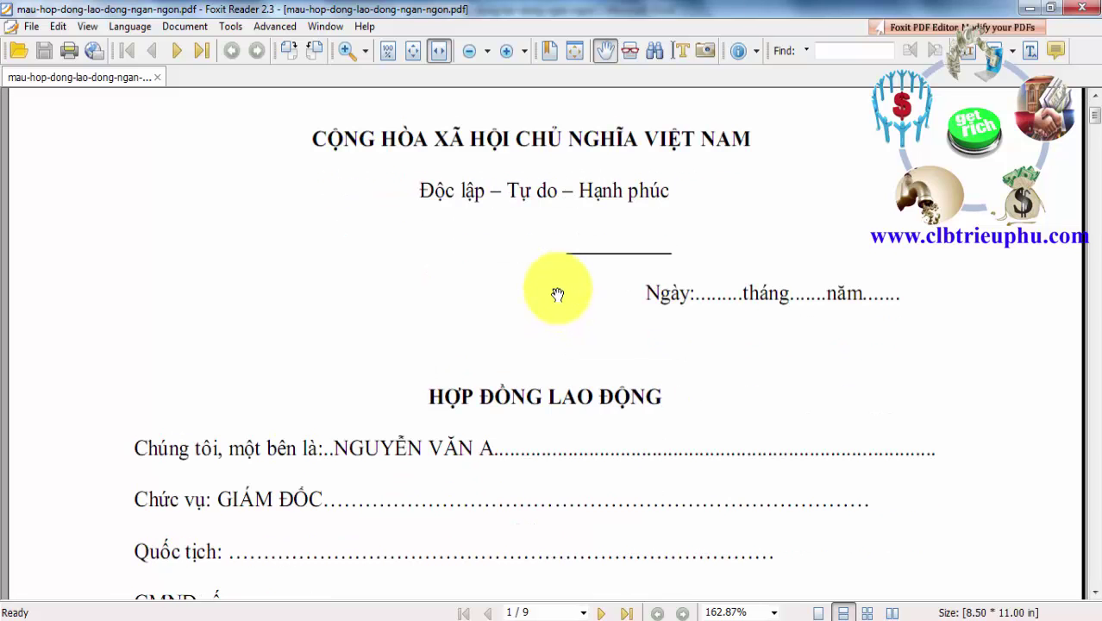
{"action": "scroll", "coordinate": [489, 383], "scroll_direction": "down", "scroll_amount": 10}
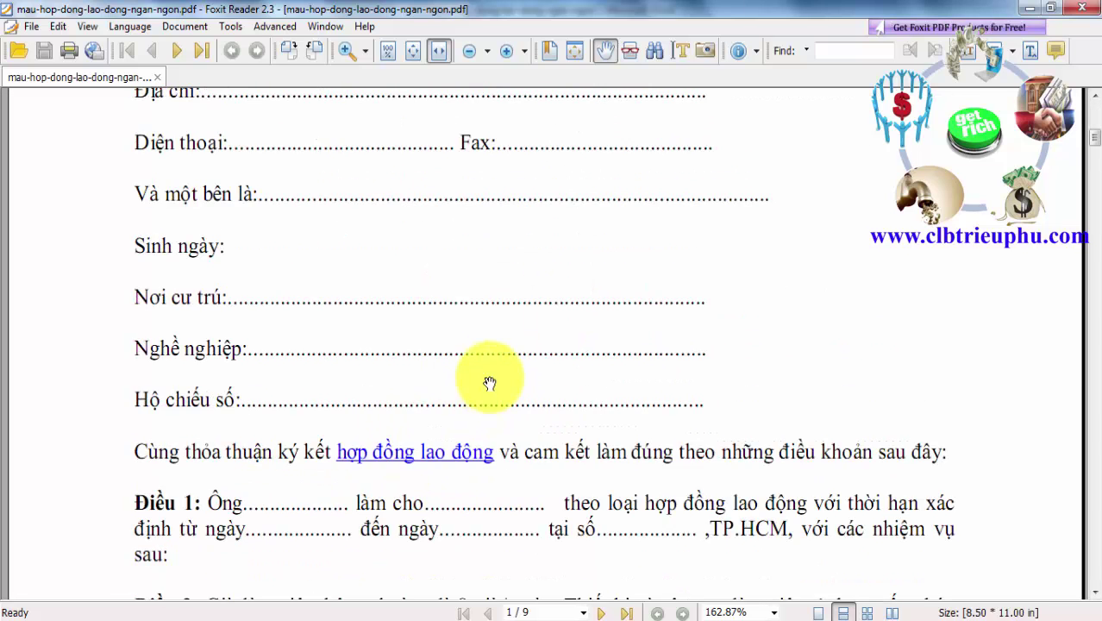
{"action": "scroll", "coordinate": [488, 383], "scroll_direction": "down", "scroll_amount": 15}
{"action": "scroll", "coordinate": [489, 383], "scroll_direction": "down", "scroll_amount": 15}
{"action": "scroll", "coordinate": [489, 383], "scroll_direction": "down", "scroll_amount": 10}
{"action": "scroll", "coordinate": [489, 383], "scroll_direction": "down", "scroll_amount": 7}
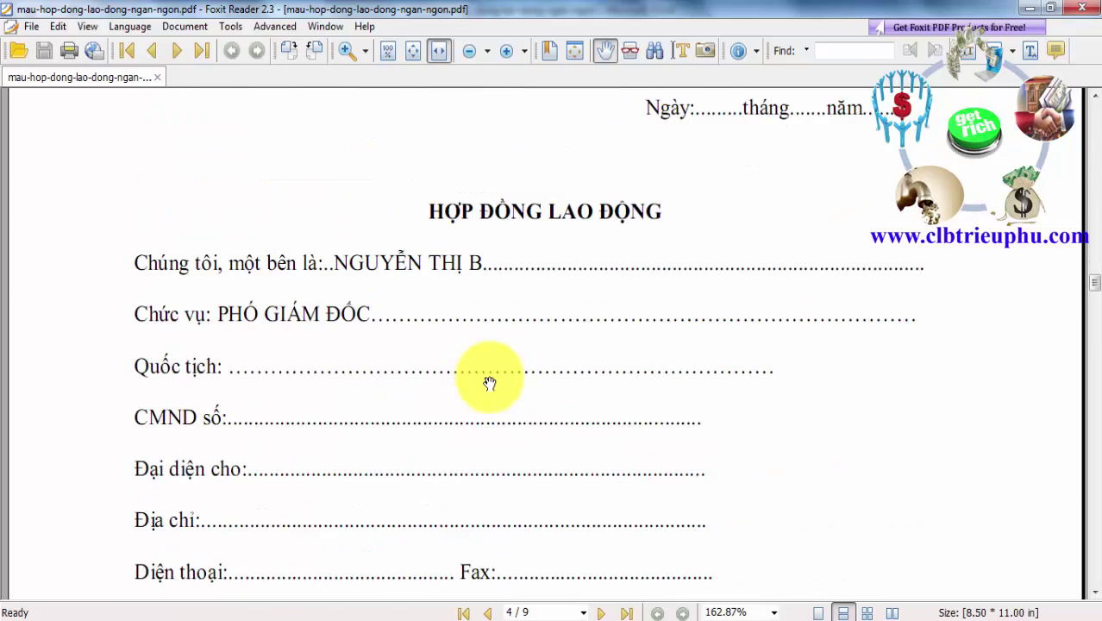
{"action": "scroll", "coordinate": [499, 349], "scroll_direction": "down", "scroll_amount": 8}
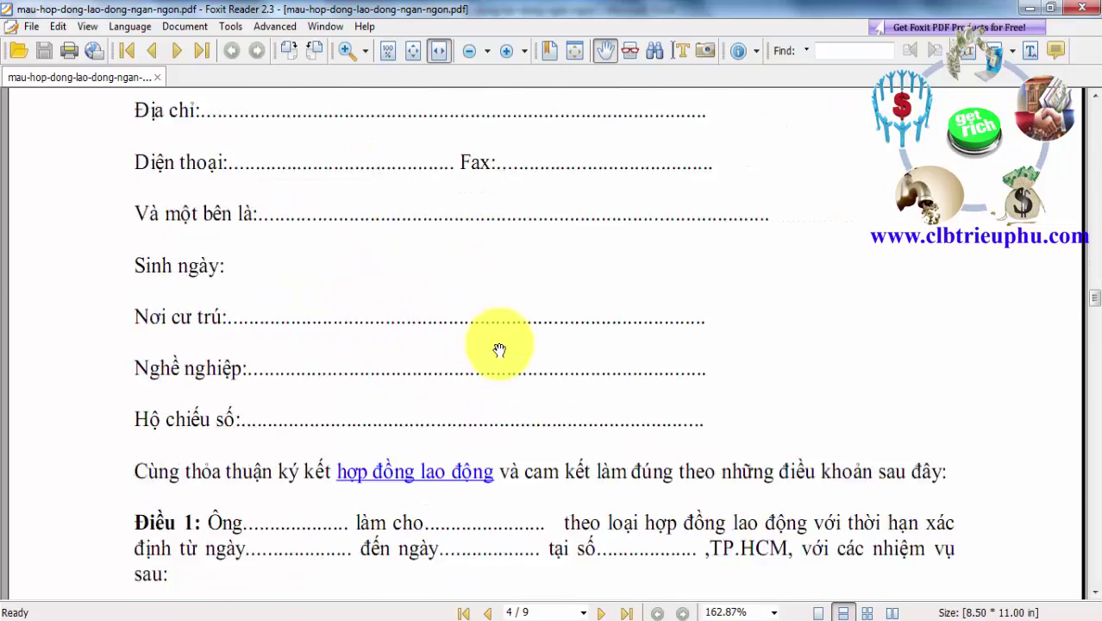
{"action": "scroll", "coordinate": [499, 349], "scroll_direction": "down", "scroll_amount": 20}
{"action": "scroll", "coordinate": [499, 349], "scroll_direction": "down", "scroll_amount": 20}
{"action": "scroll", "coordinate": [499, 349], "scroll_direction": "down", "scroll_amount": 20}
{"action": "scroll", "coordinate": [499, 349], "scroll_direction": "down", "scroll_amount": 8}
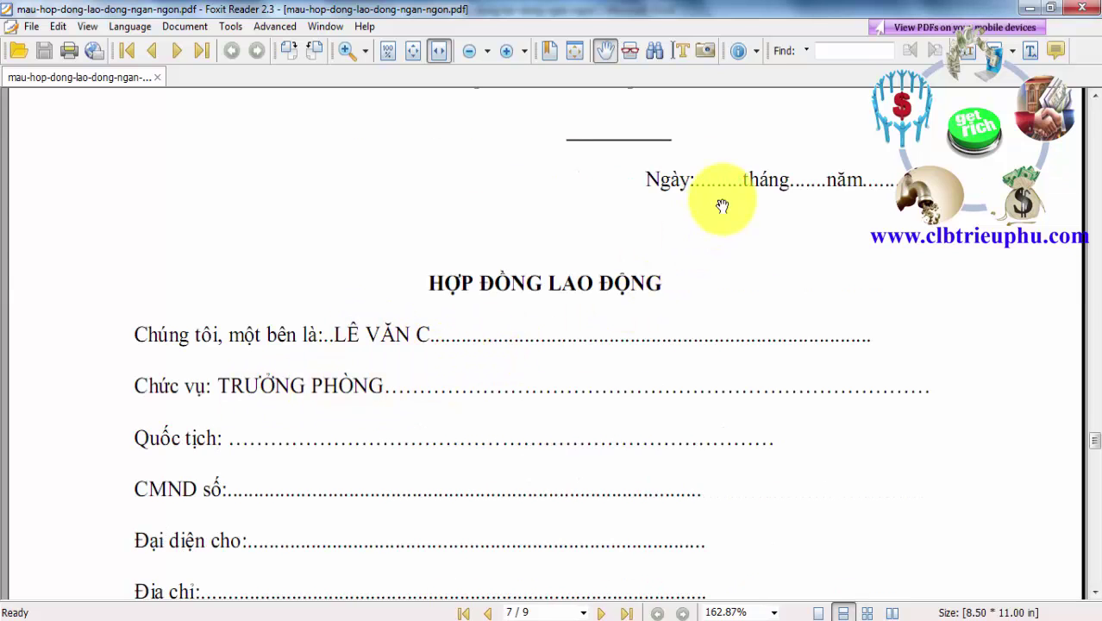
{"action": "left_click", "coordinate": [1082, 8]}
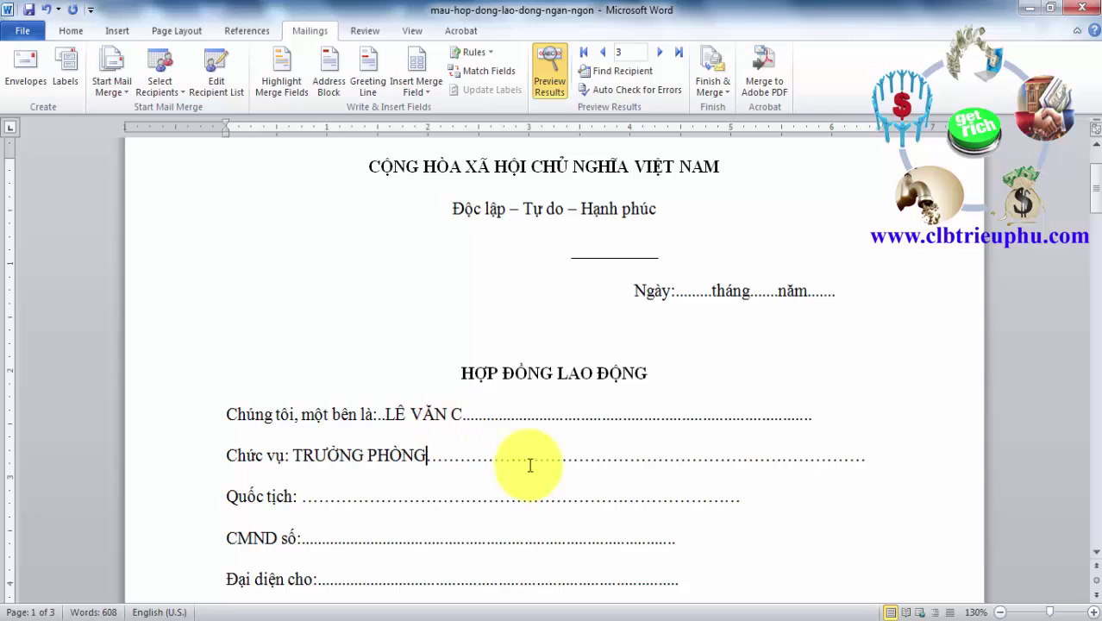
Bring the Excel DANH SACH workbook forward and select empty cells along row 1 up to H1
{"action": "left_click", "coordinate": [676, 614]}
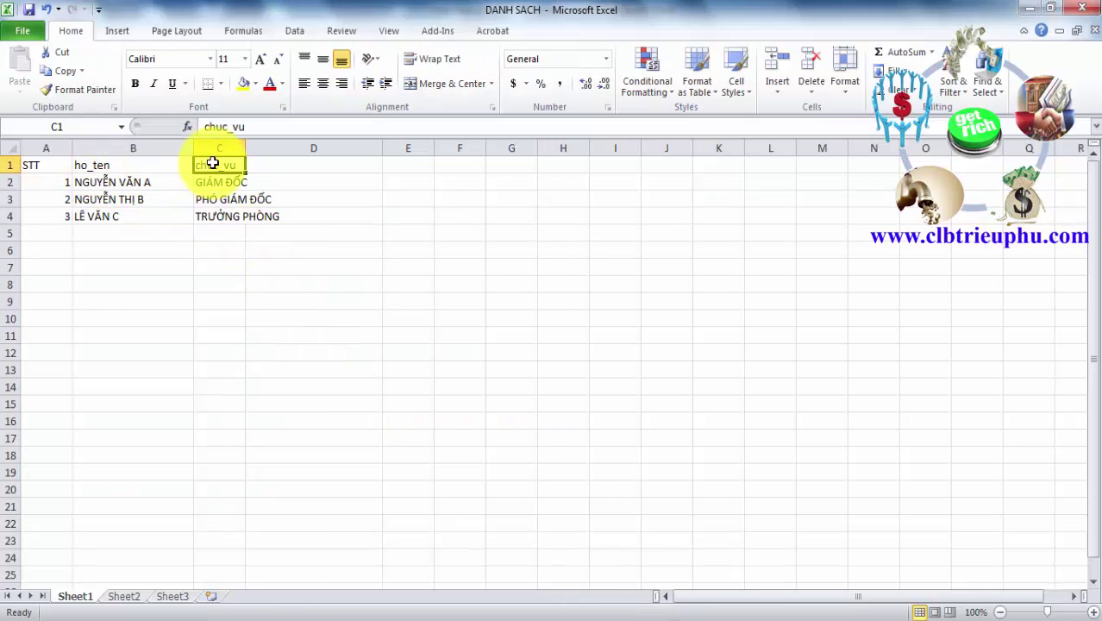
{"action": "left_click", "coordinate": [283, 164]}
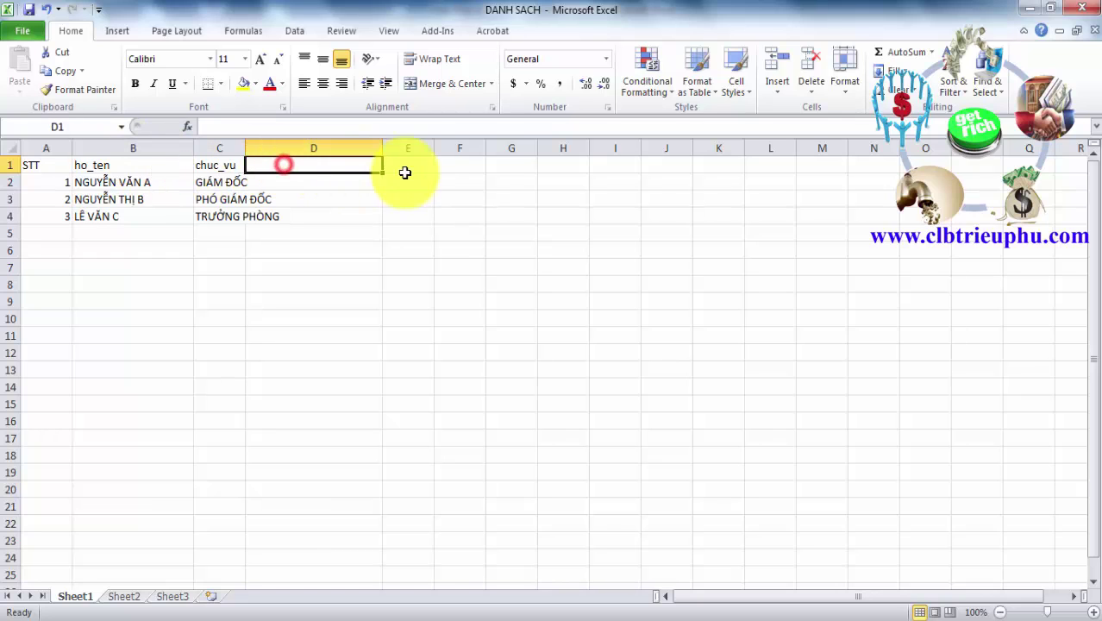
{"action": "left_click", "coordinate": [418, 165]}
{"action": "left_click", "coordinate": [474, 166]}
{"action": "left_click", "coordinate": [508, 164]}
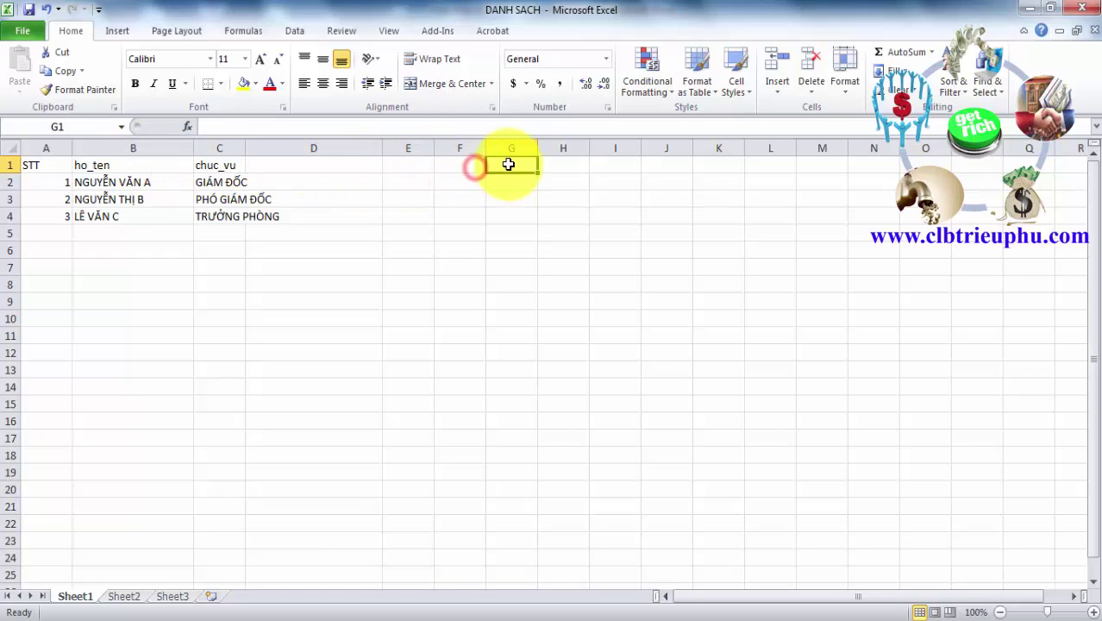
{"action": "left_click", "coordinate": [556, 165]}
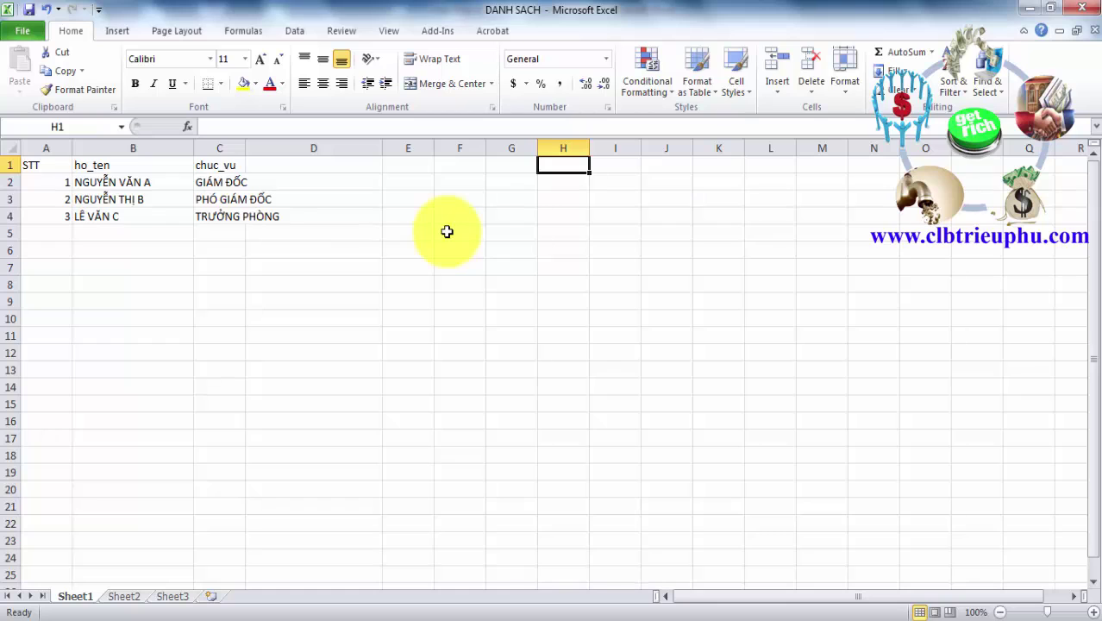